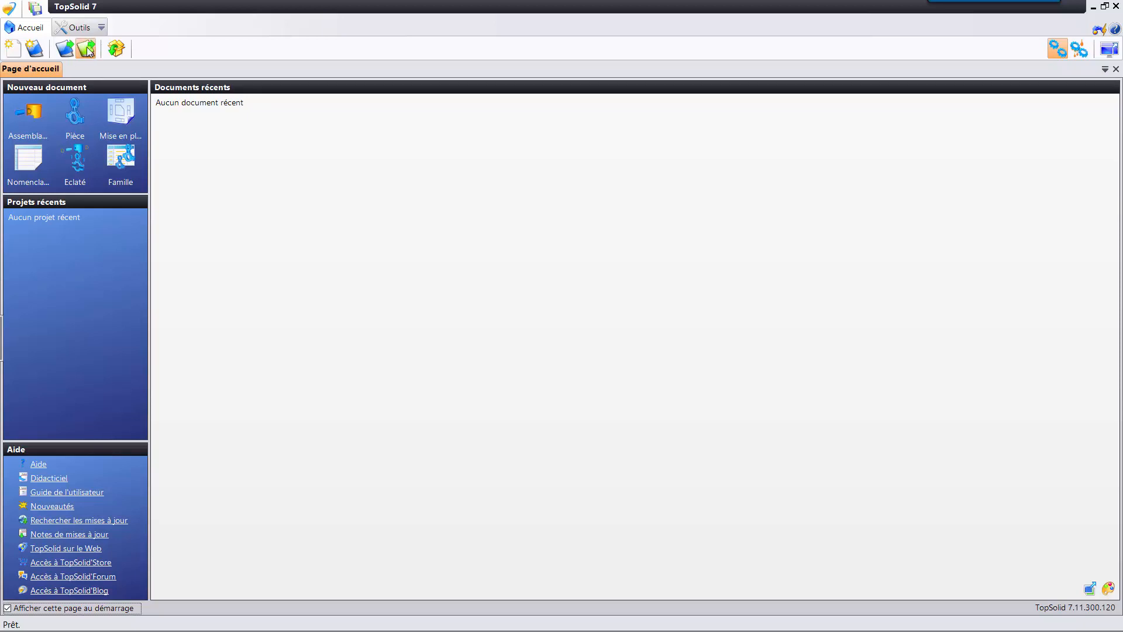
# Open the list of libraries, preview Mécanique TopSolid, and close the list.
pyautogui.click(86, 50)
pyautogui.click(173, 172)
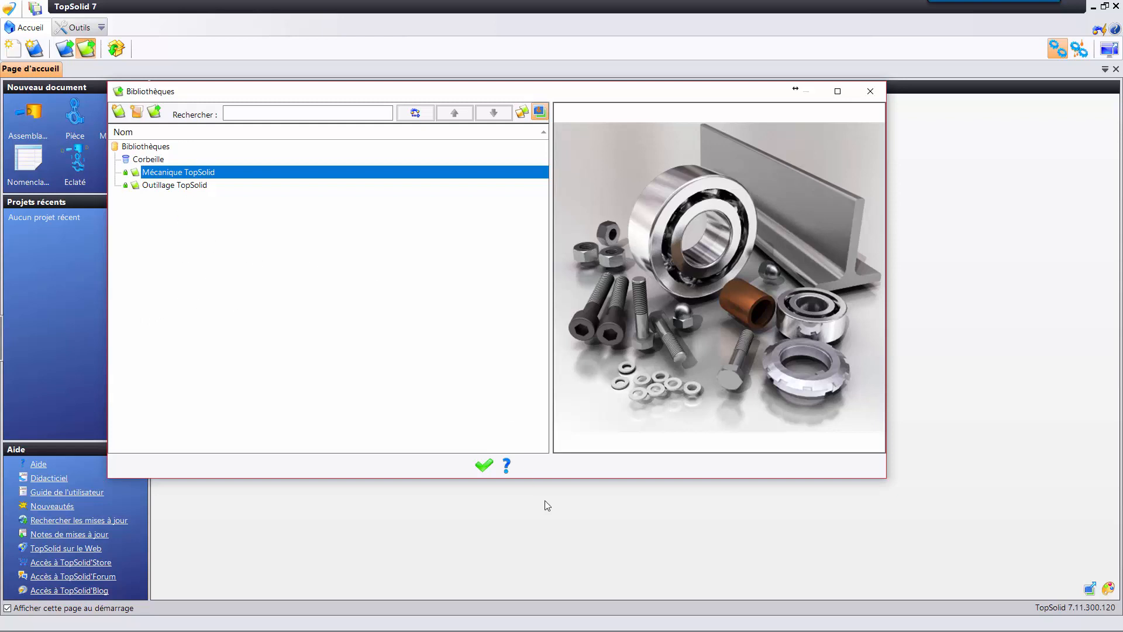
pyautogui.click(484, 467)
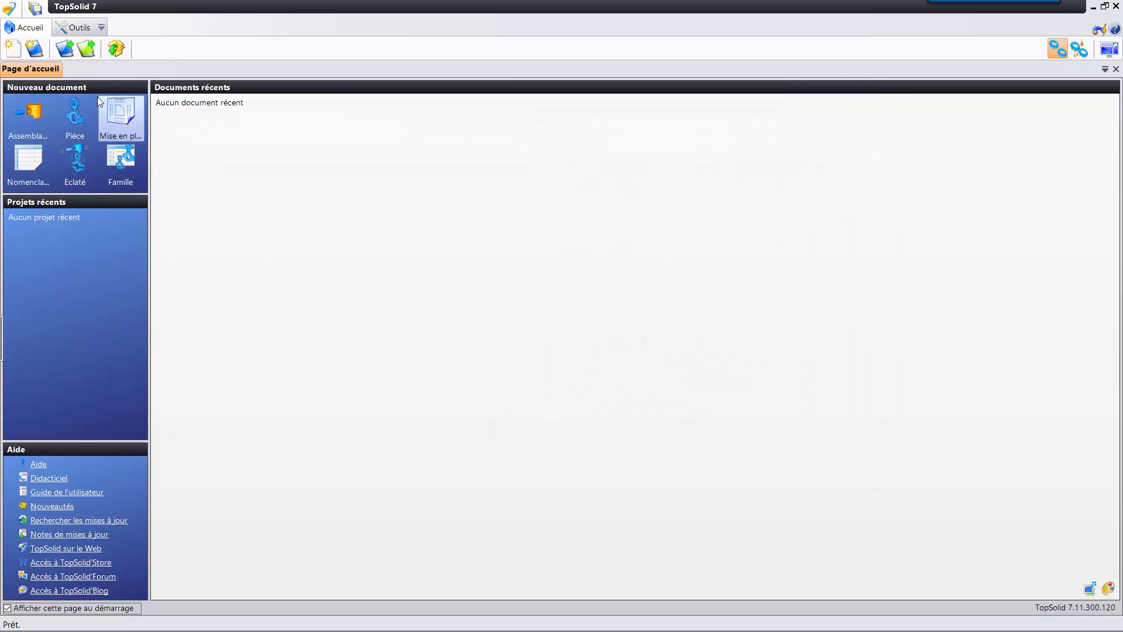
# Open the project list full screen, add a Catégorie de projet column and widen the Nom column.
pyautogui.click(65, 50)
pyautogui.moveTo(529, 96); pyautogui.dragTo(592, 122)
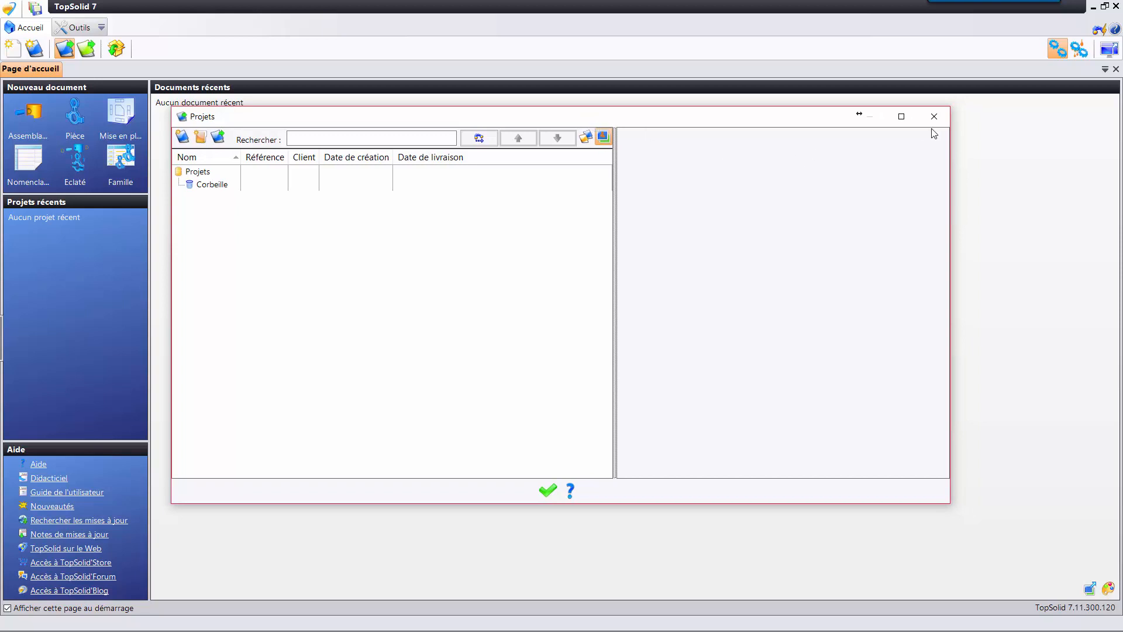
pyautogui.click(901, 116)
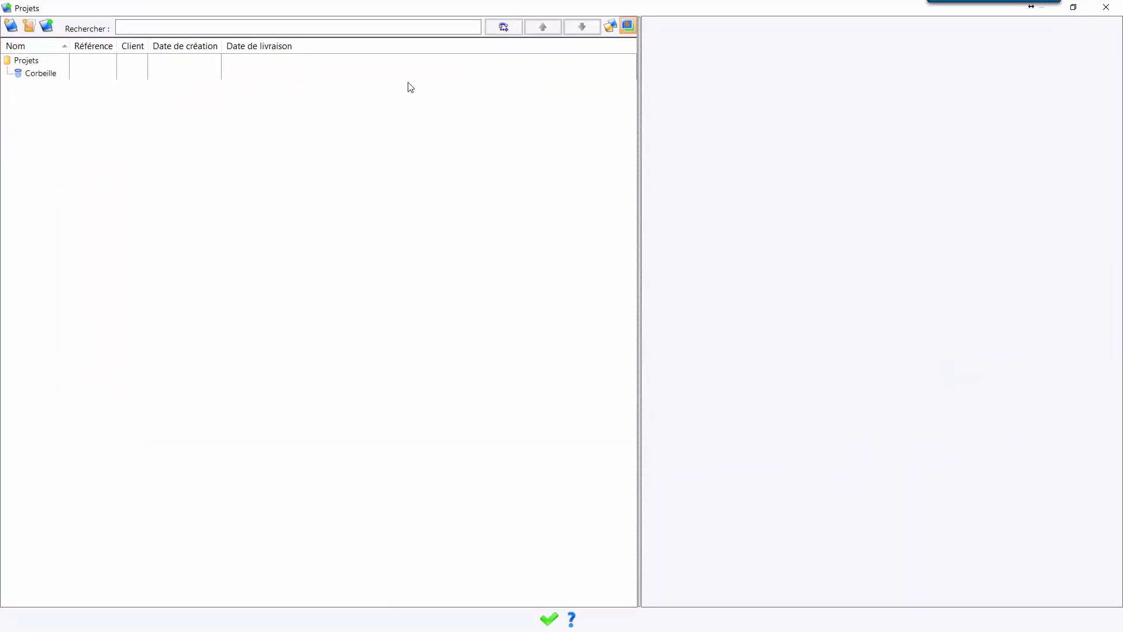
pyautogui.moveTo(71, 47); pyautogui.dragTo(151, 47)
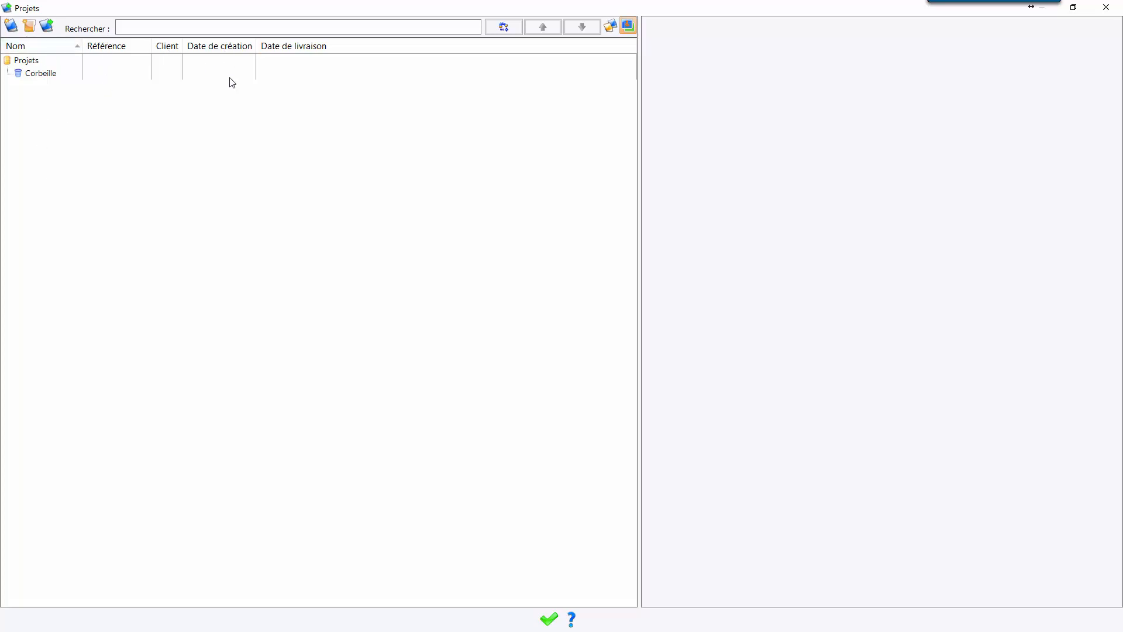
pyautogui.rightClick(427, 51)
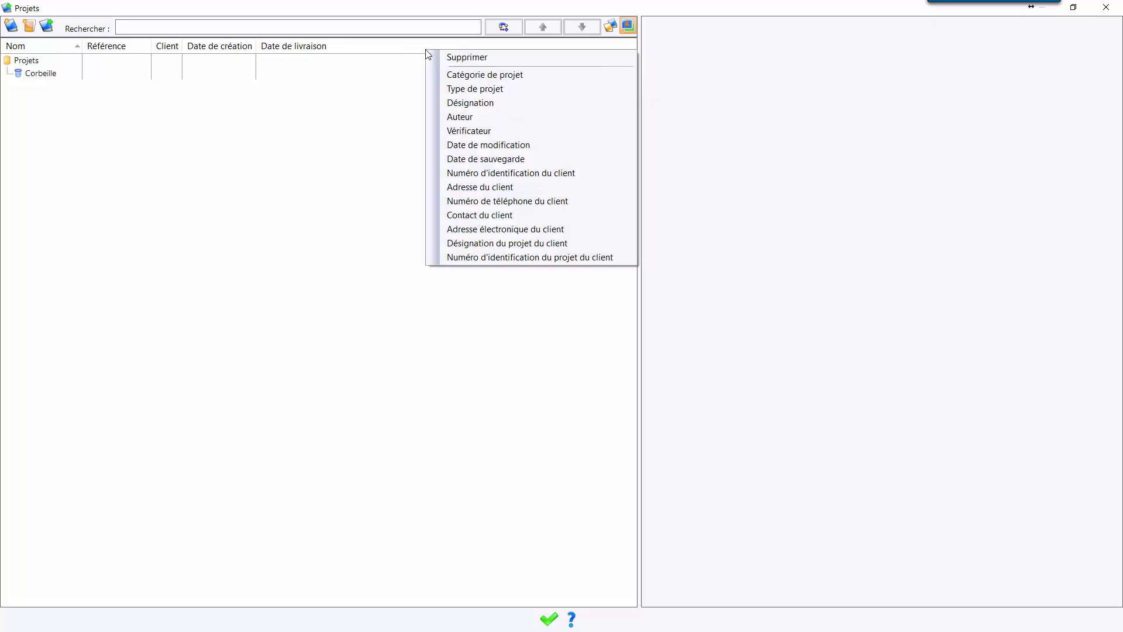
pyautogui.click(520, 76)
pyautogui.moveTo(70, 49); pyautogui.dragTo(103, 50)
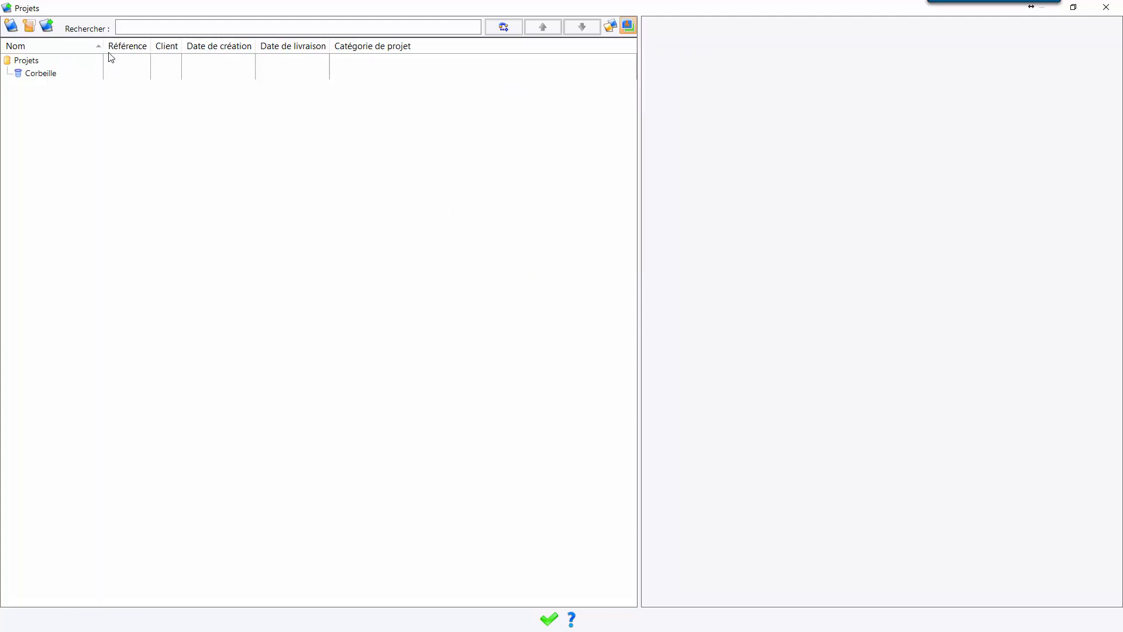
# Create a new project named Mon premier projet and widen the Nom column to fit its full name.
pyautogui.click(12, 26)
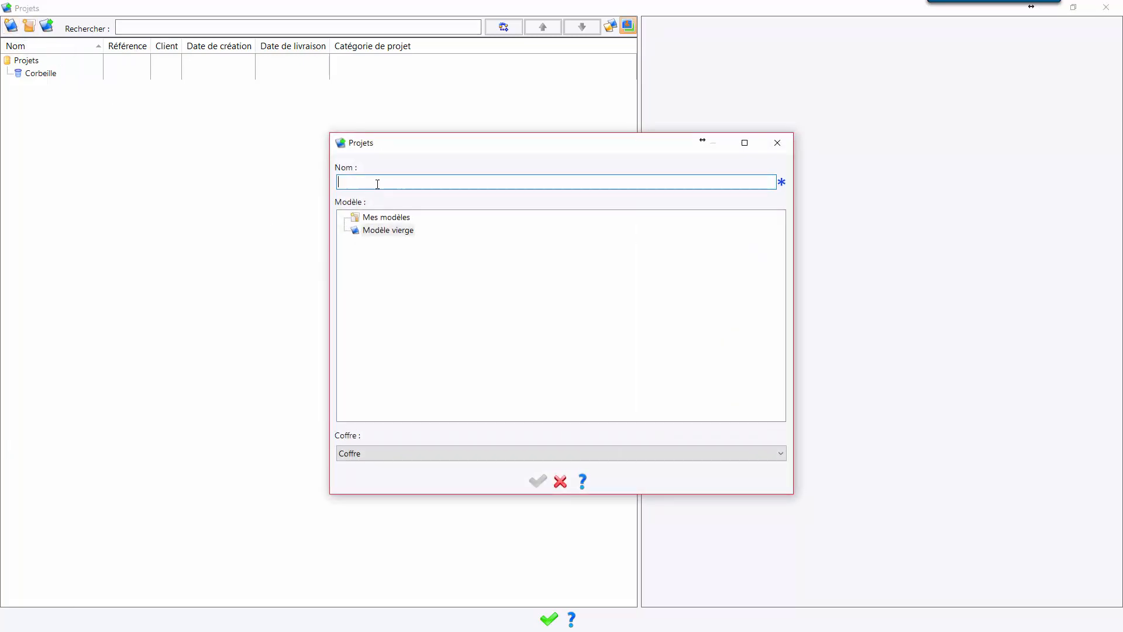
pyautogui.write('Mon premier projet')
pyautogui.press('Return')
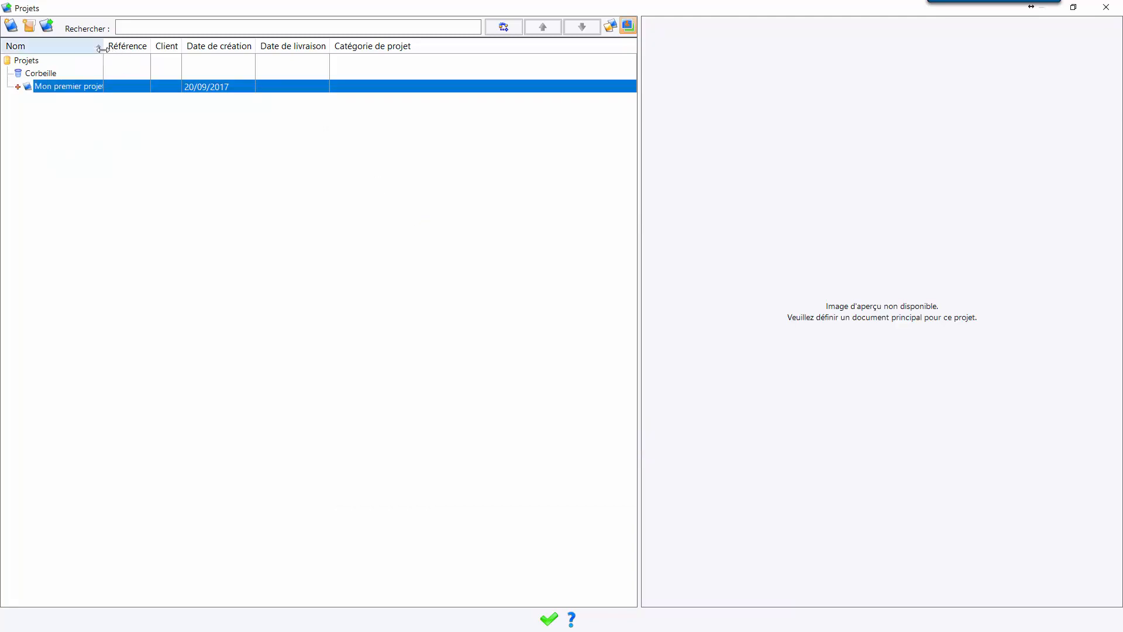
pyautogui.moveTo(103, 49); pyautogui.dragTo(135, 48)
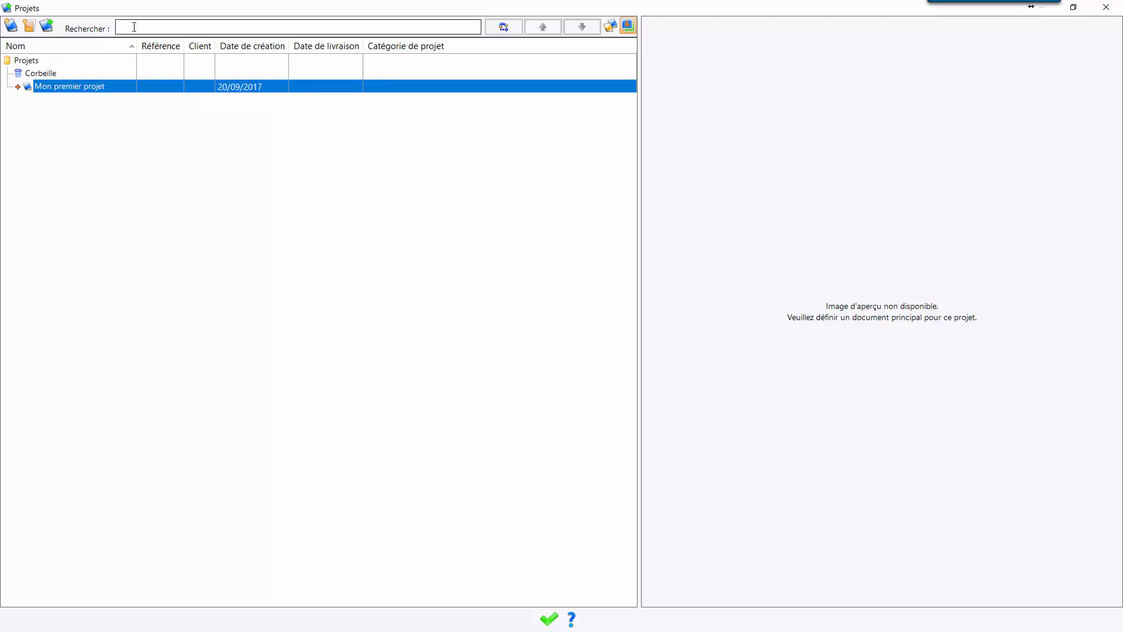
pyautogui.click(152, 27)
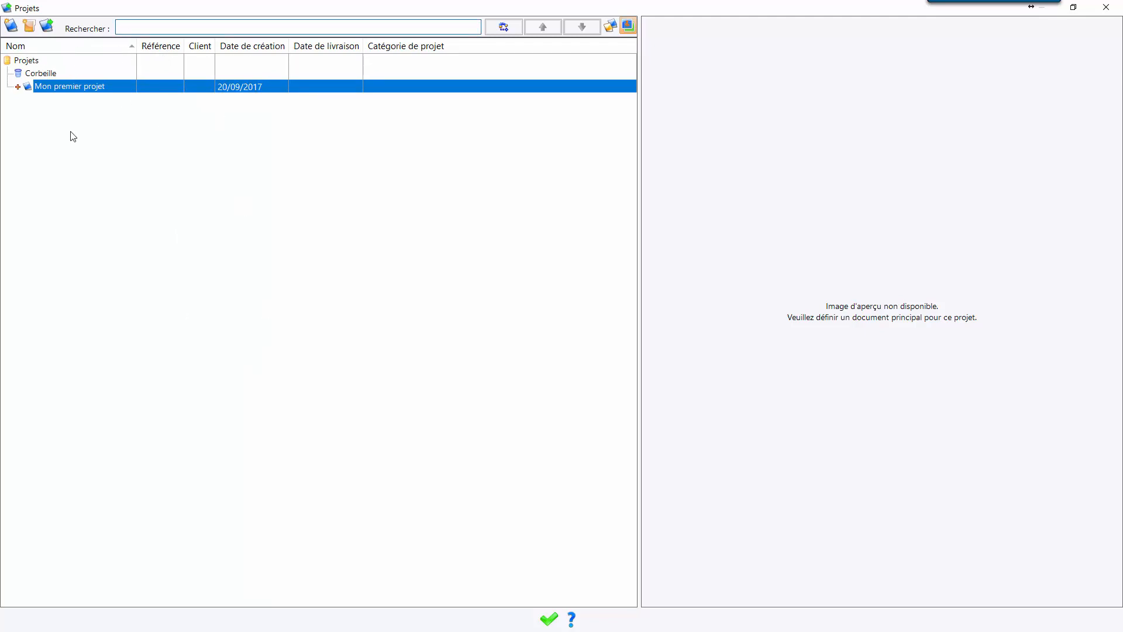
# Create a folder named Client A directly under the Projets root.
pyautogui.click(27, 62)
pyautogui.rightClick(27, 63)
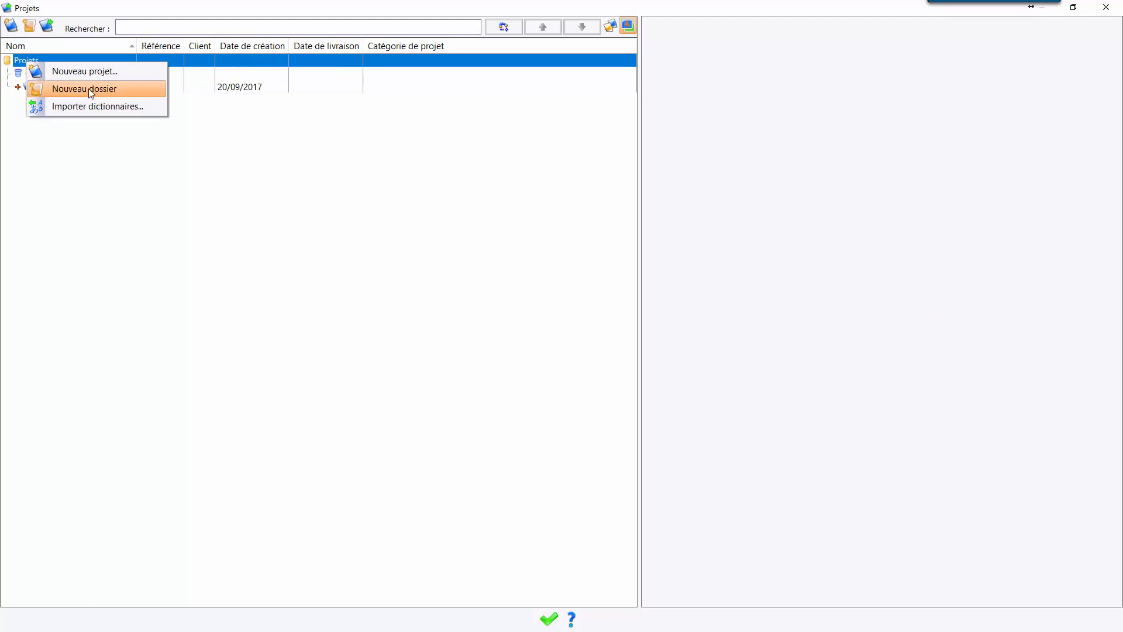
pyautogui.click(89, 89)
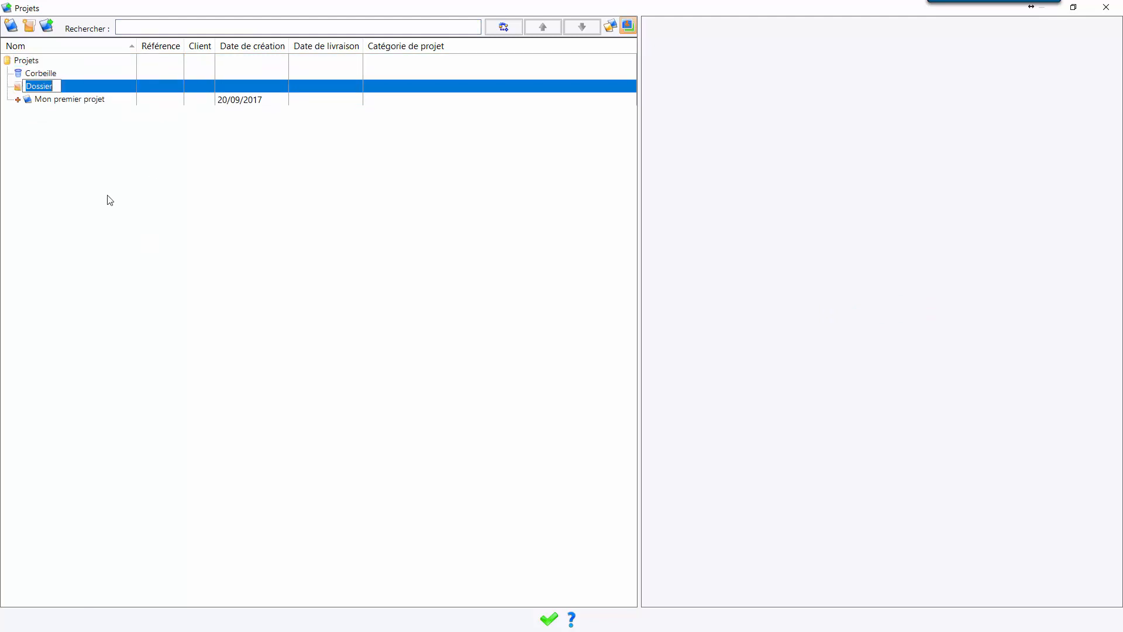
pyautogui.write('Client A')
pyautogui.press('Return')
# Create a subfolder named Devis inside the Client A folder.
pyautogui.rightClick(50, 91)
pyautogui.click(100, 116)
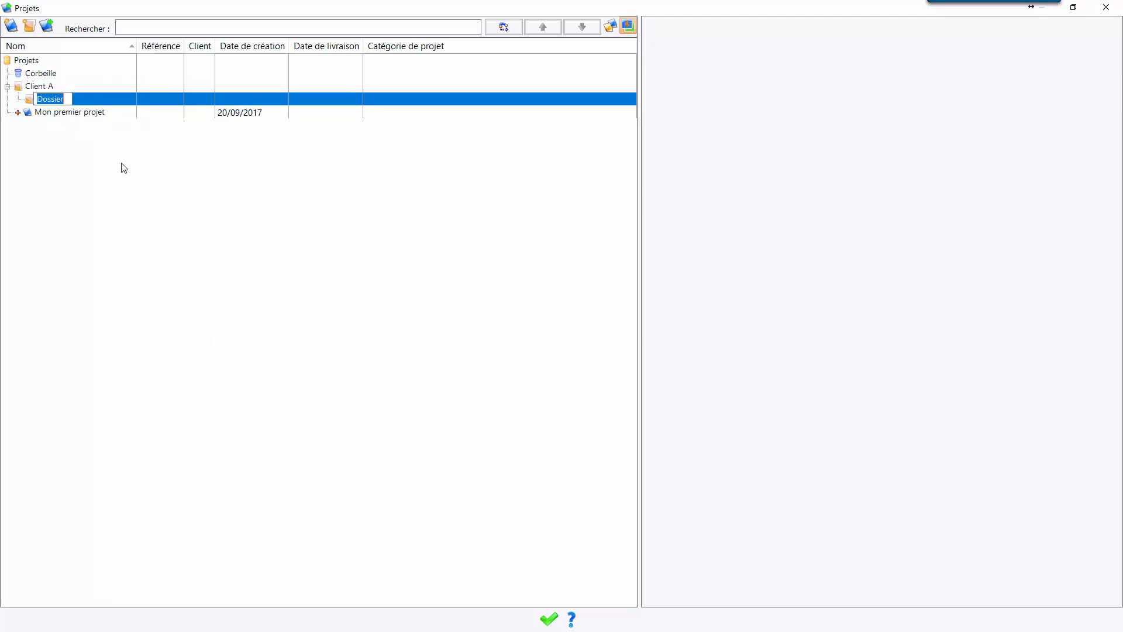
pyautogui.write('Devis')
pyautogui.press('Return')
# Create a subfolder named Commandes inside the Client A folder.
pyautogui.rightClick(51, 87)
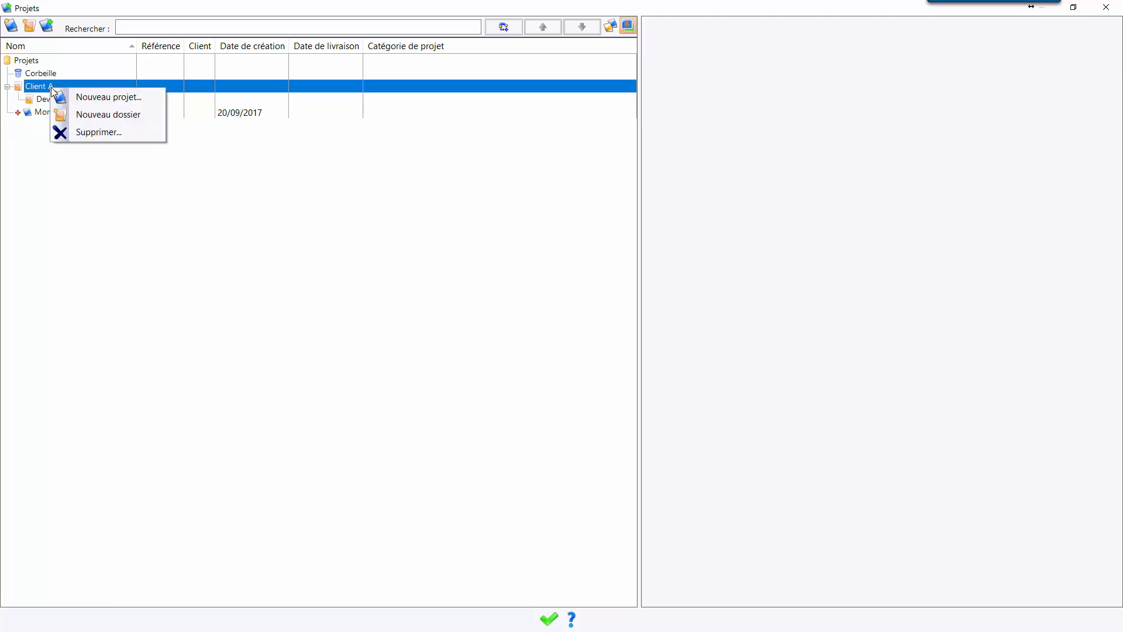
pyautogui.click(74, 116)
pyautogui.write('Commandes')
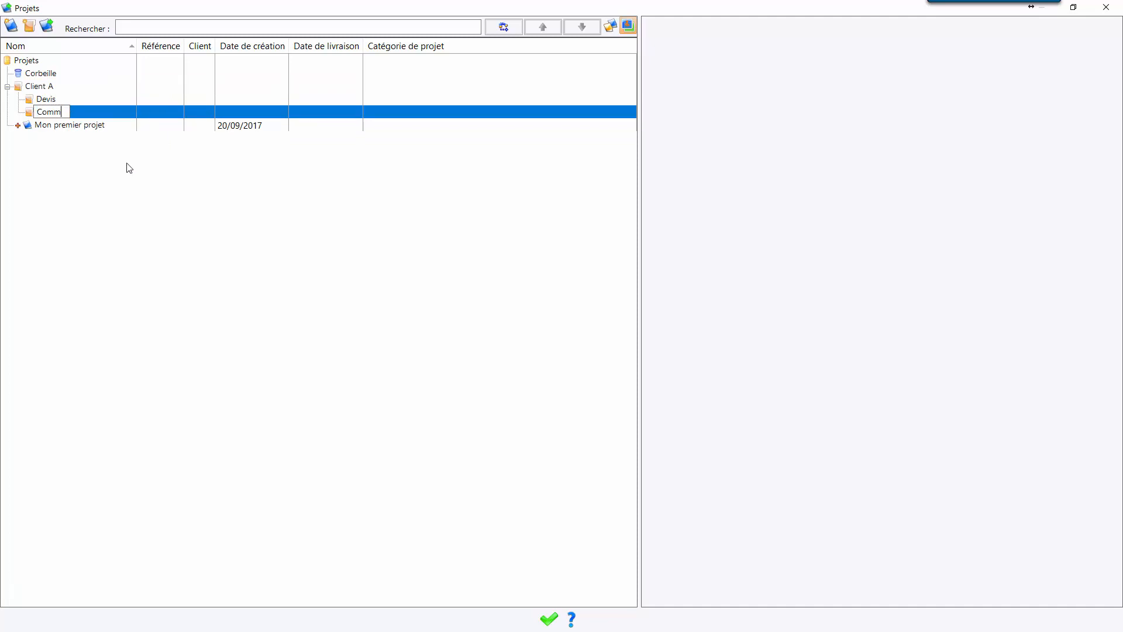
pyautogui.press('Return')
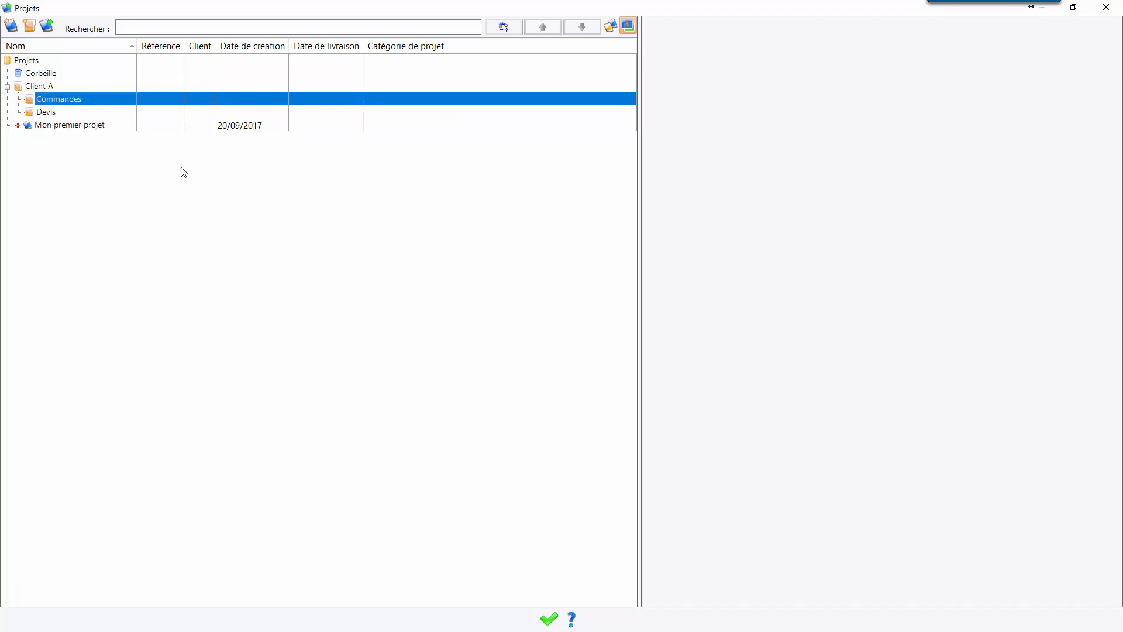
# Move Mon premier projet into the Devis folder and expand that folder.
pyautogui.click(54, 127)
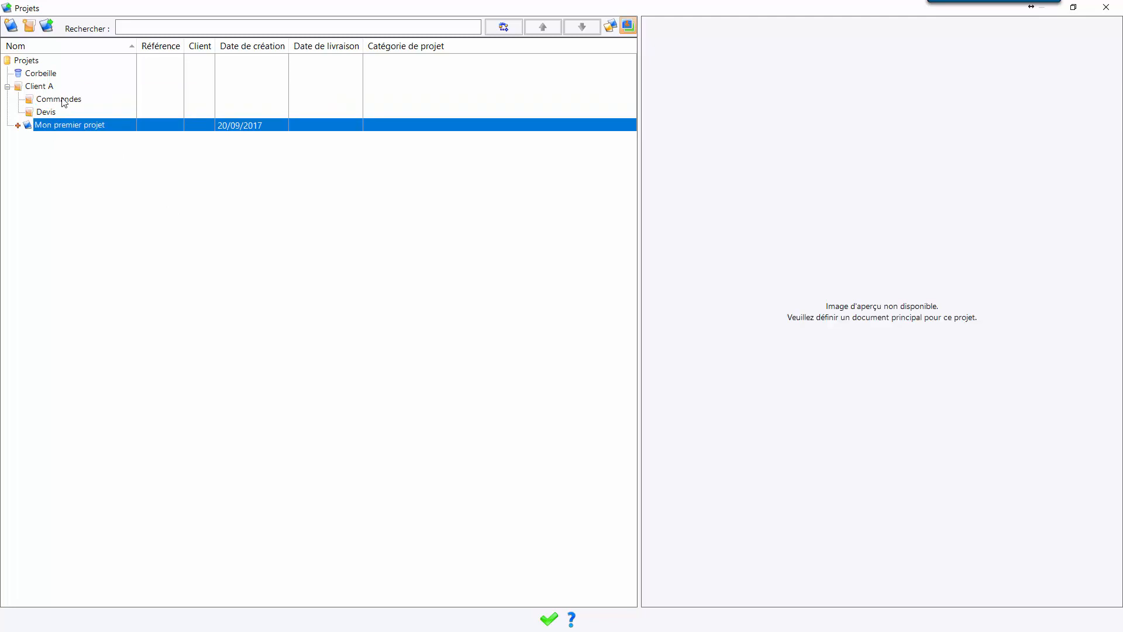
pyautogui.moveTo(82, 121); pyautogui.dragTo(43, 112)
pyautogui.click(18, 112)
# Open Mon premier projet from the Devis folder and widen its project tree pane.
pyautogui.click(76, 125)
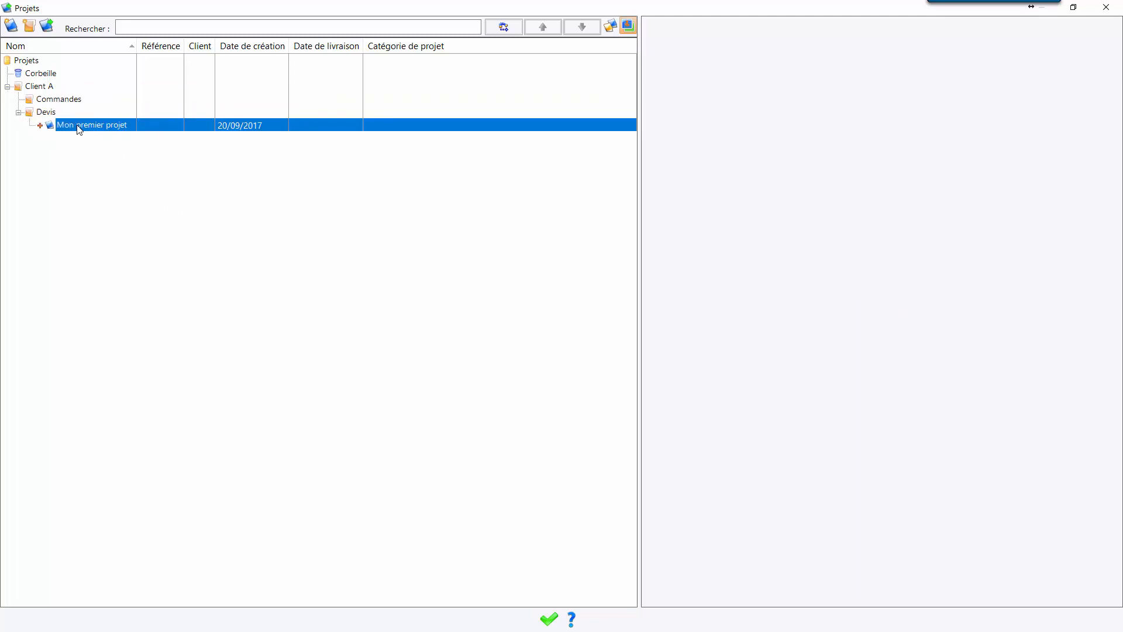
pyautogui.rightClick(77, 126)
pyautogui.click(125, 133)
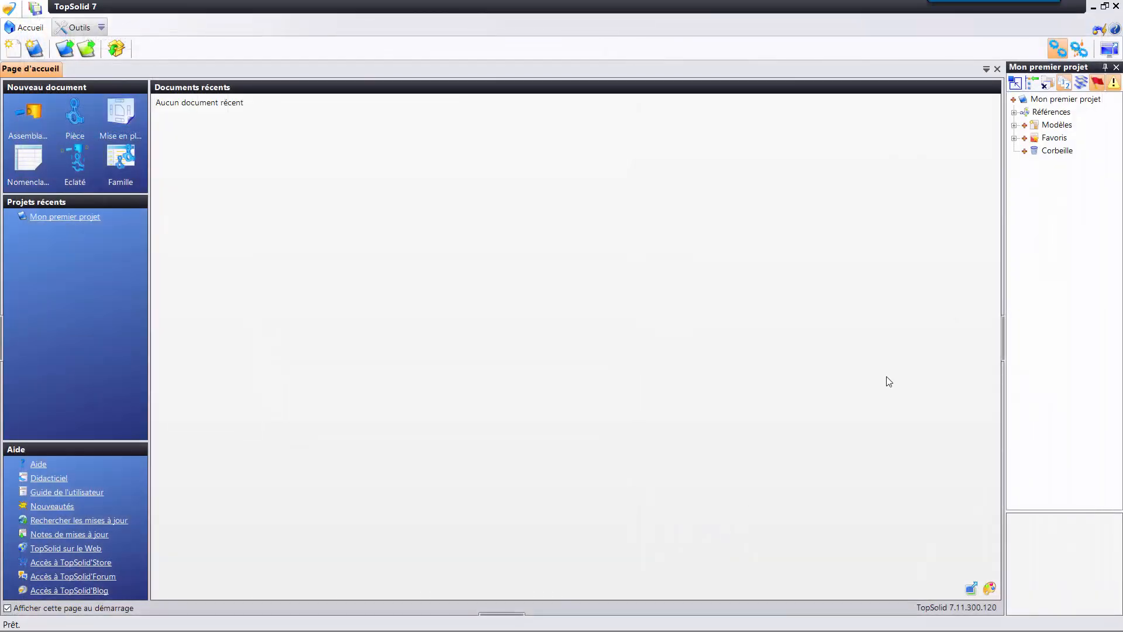
pyautogui.moveTo(1006, 215); pyautogui.dragTo(913, 216)
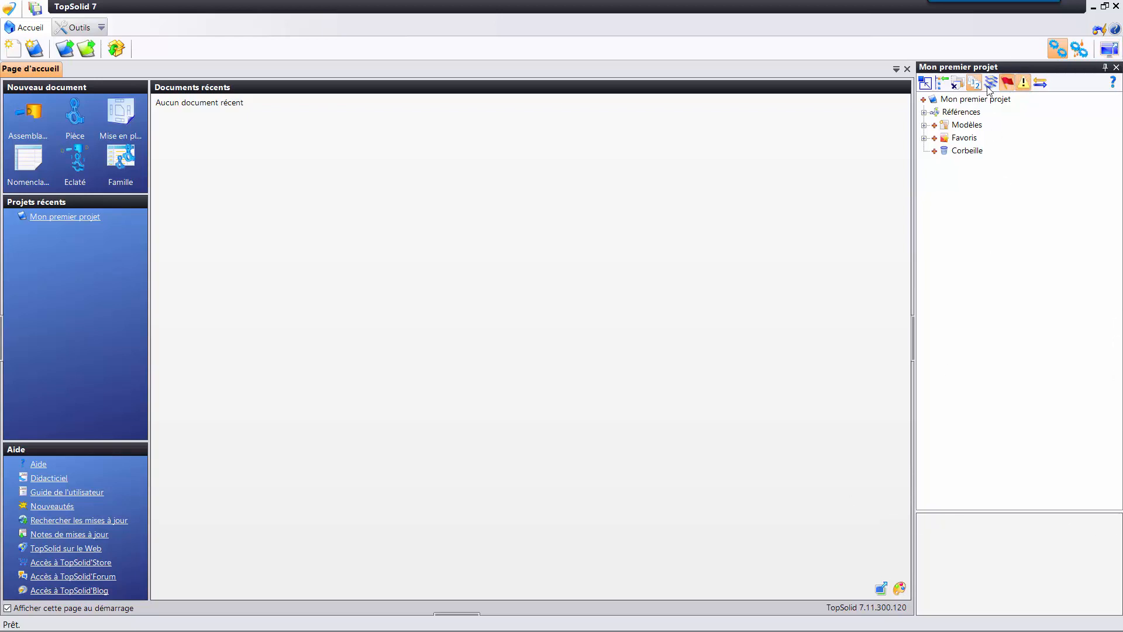
# Dock the project tree pane along the lower edge of the window, and dock it back on the right side.
pyautogui.moveTo(1020, 68); pyautogui.dragTo(508, 548)
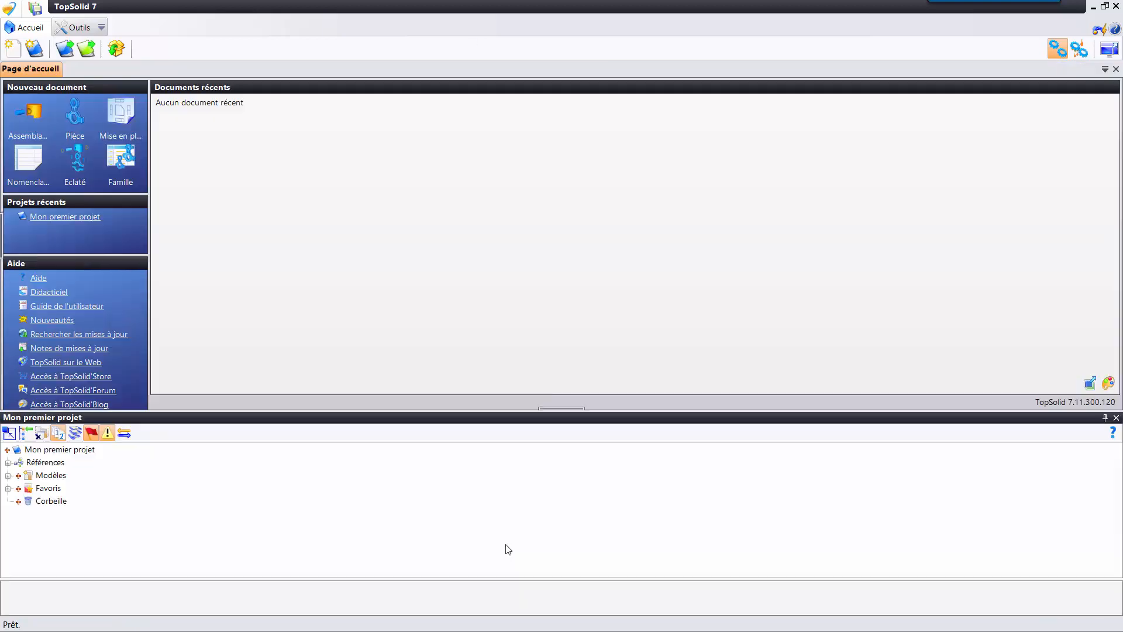
pyautogui.moveTo(443, 419); pyautogui.dragTo(1098, 235)
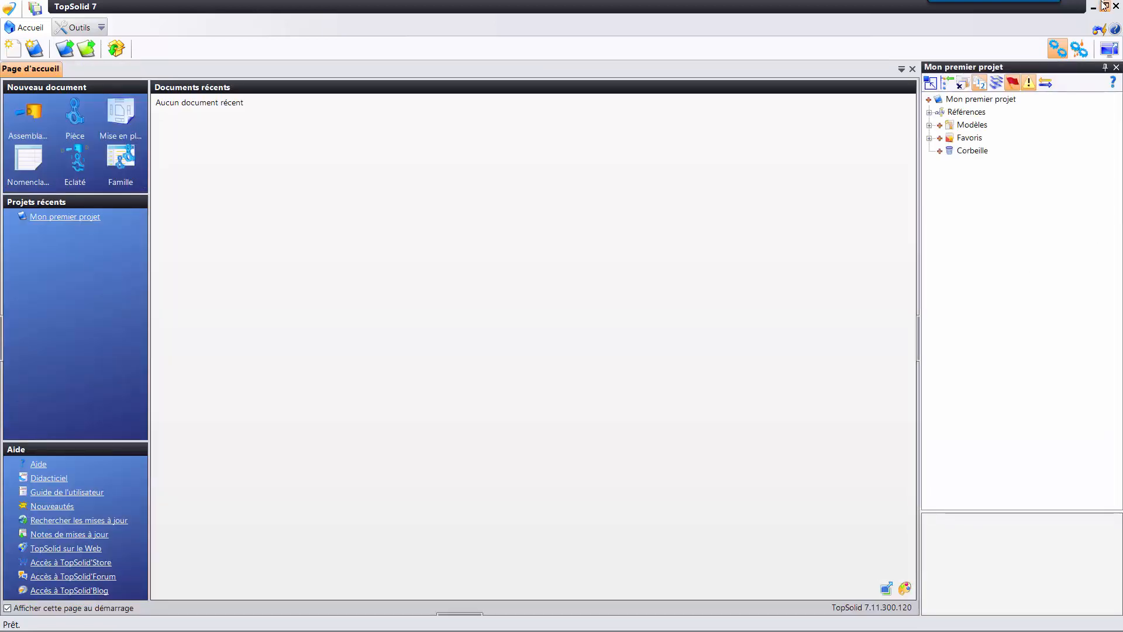
# Float the project tree pane outside the reduced main window, and dock it back on the right side of the maximized window.
pyautogui.click(1105, 6)
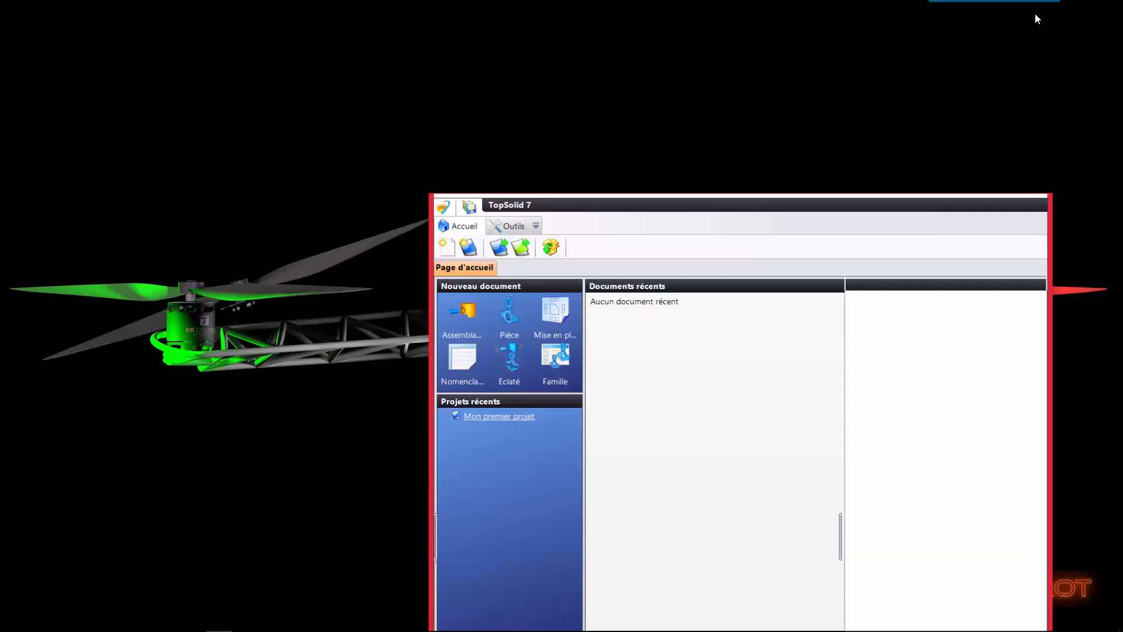
pyautogui.moveTo(789, 206); pyautogui.dragTo(368, 16)
pyautogui.moveTo(480, 77); pyautogui.dragTo(817, 68)
pyautogui.moveTo(900, 286); pyautogui.dragTo(900, 285)
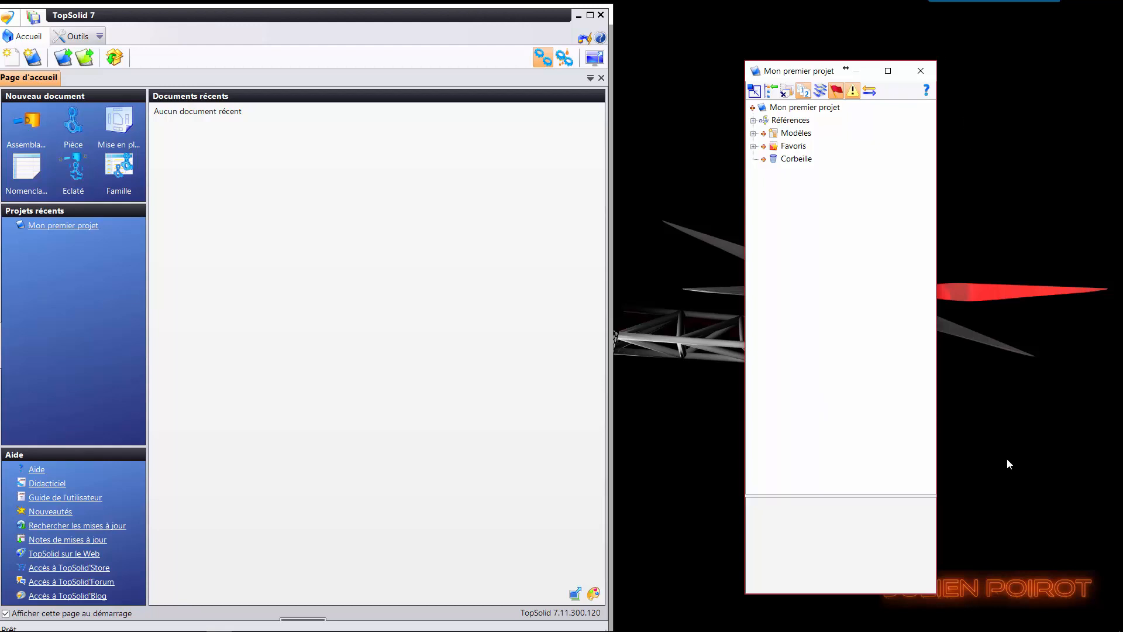
pyautogui.moveTo(825, 71); pyautogui.dragTo(833, 71)
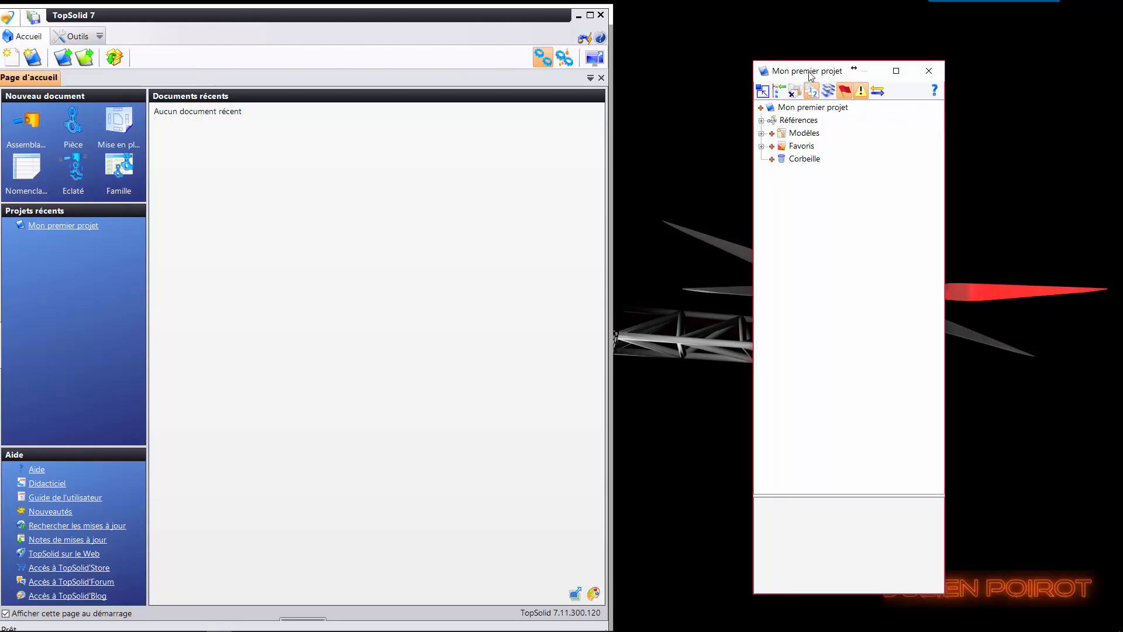
pyautogui.moveTo(818, 73); pyautogui.dragTo(591, 183)
pyautogui.click(590, 14)
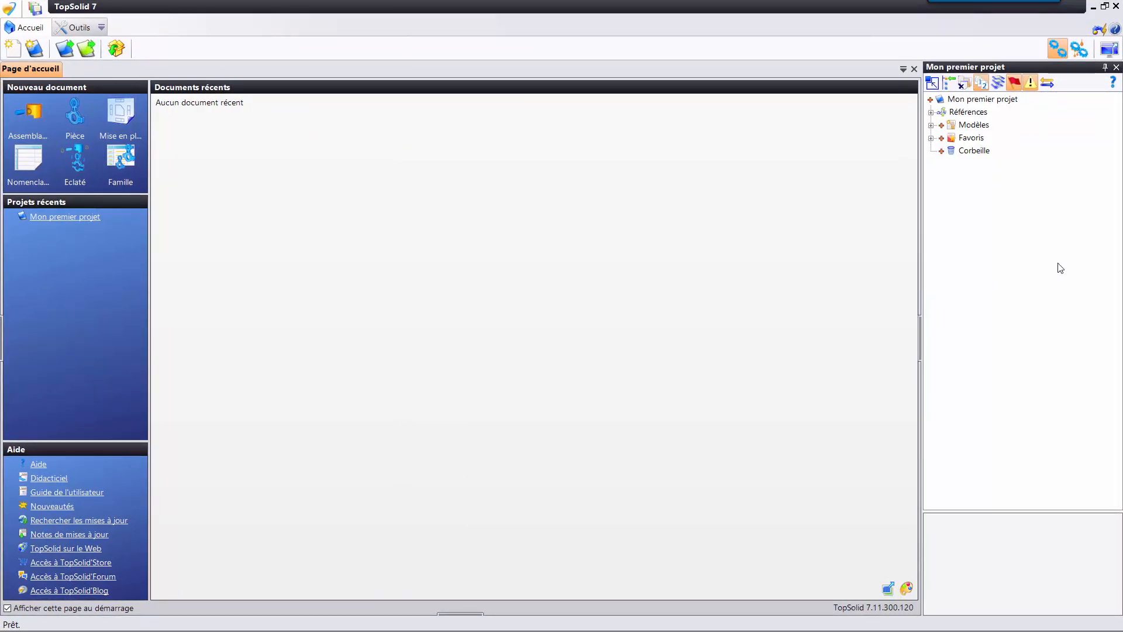
# Open the properties of Mon premier projet and set the client name to Client A.
pyautogui.click(984, 101)
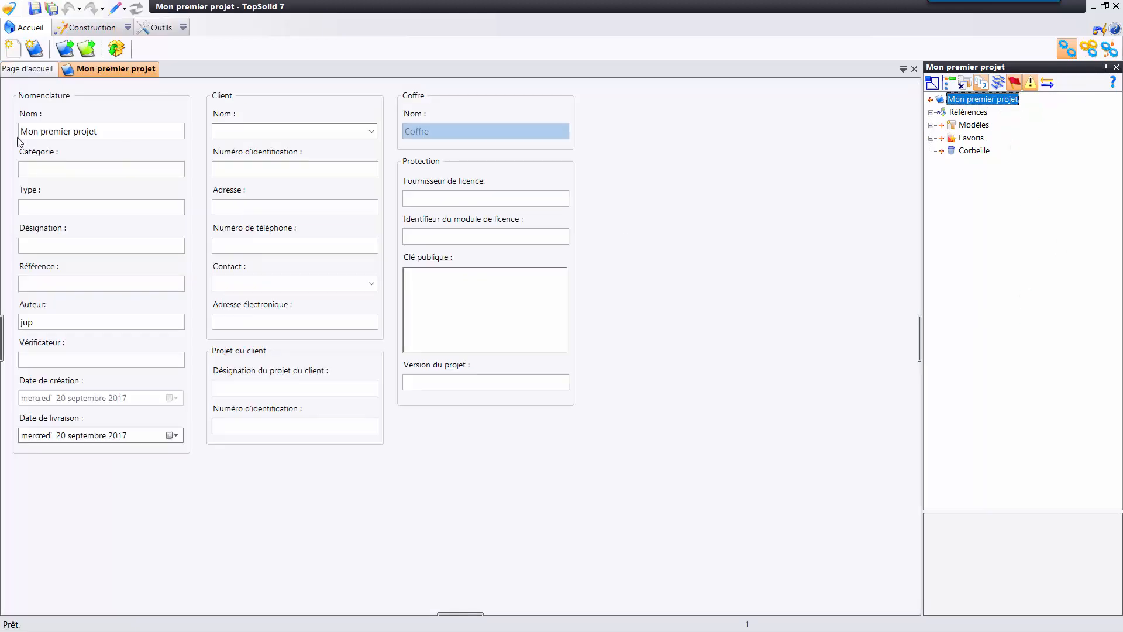
pyautogui.click(42, 173)
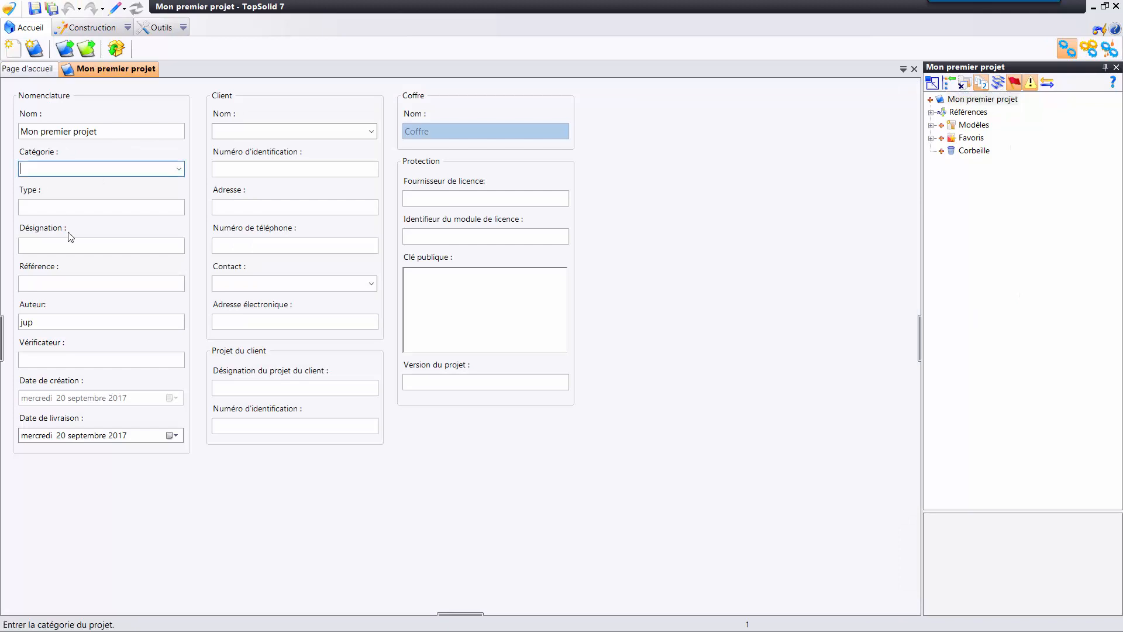
pyautogui.click(34, 291)
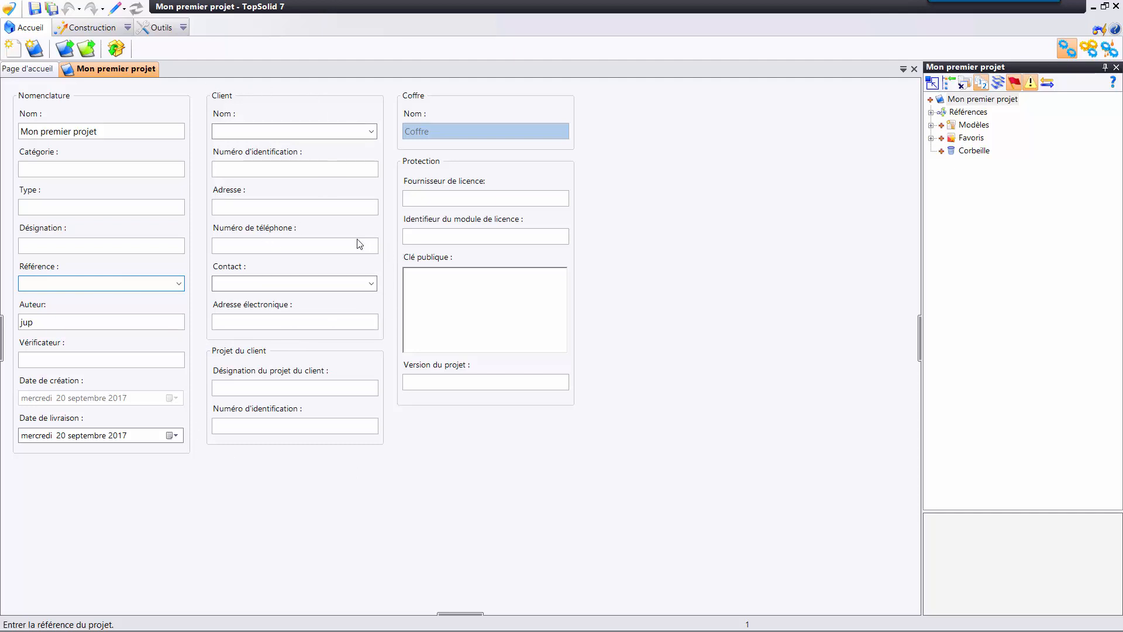
pyautogui.click(240, 129)
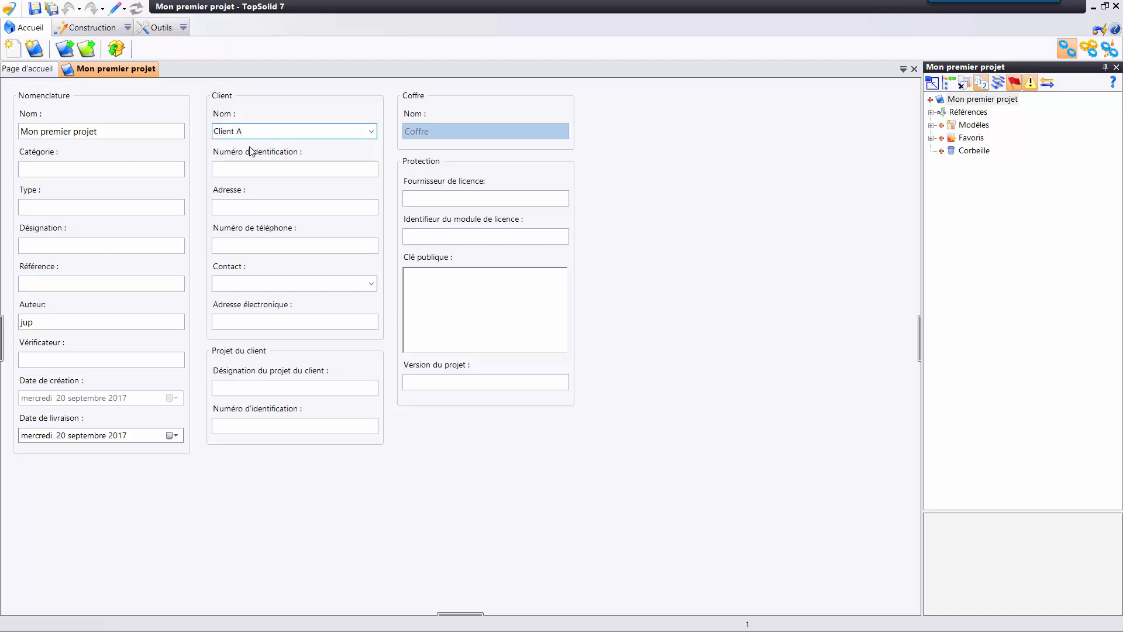
pyautogui.press('Tab')
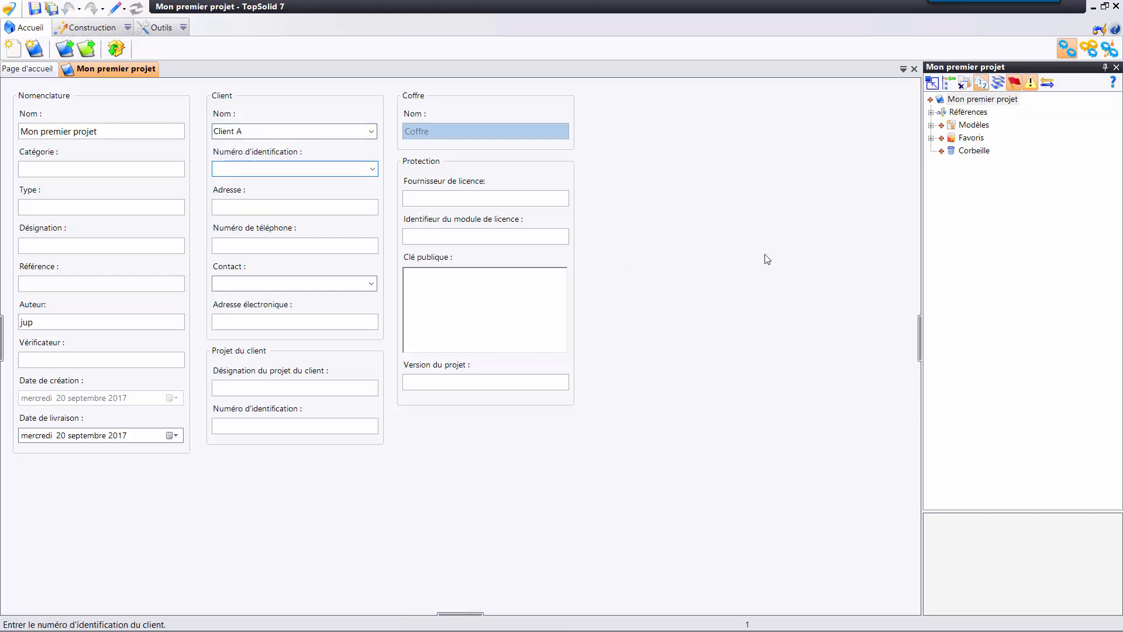
# Expand the project's Références node and examine the libraries it references.
pyautogui.click(968, 114)
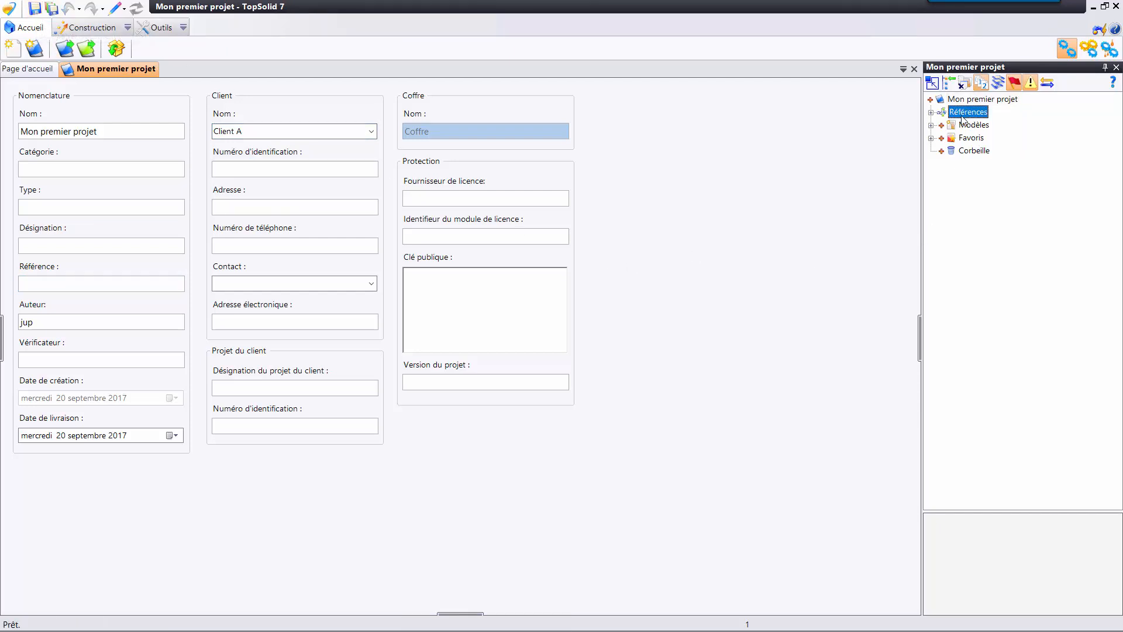
pyautogui.click(933, 112)
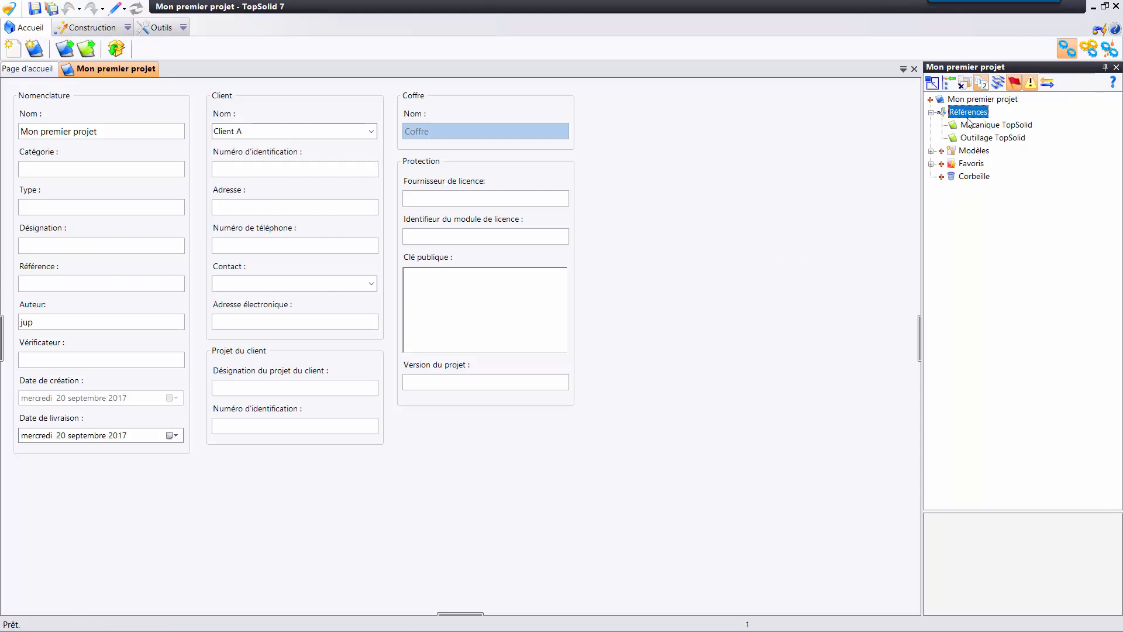
pyautogui.click(979, 126)
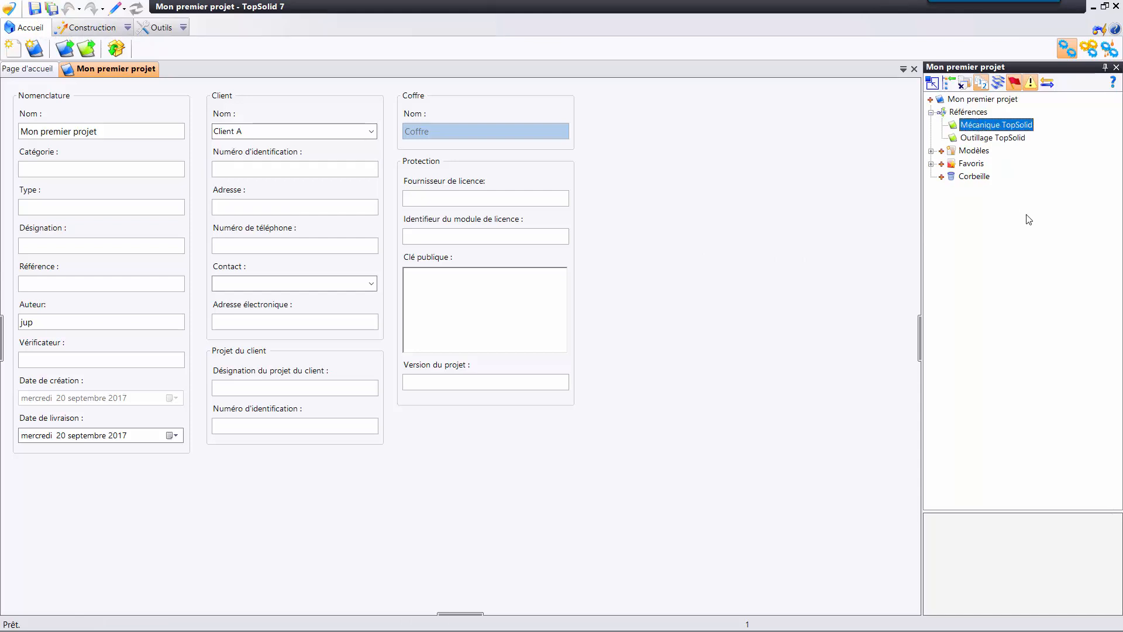
pyautogui.click(985, 113)
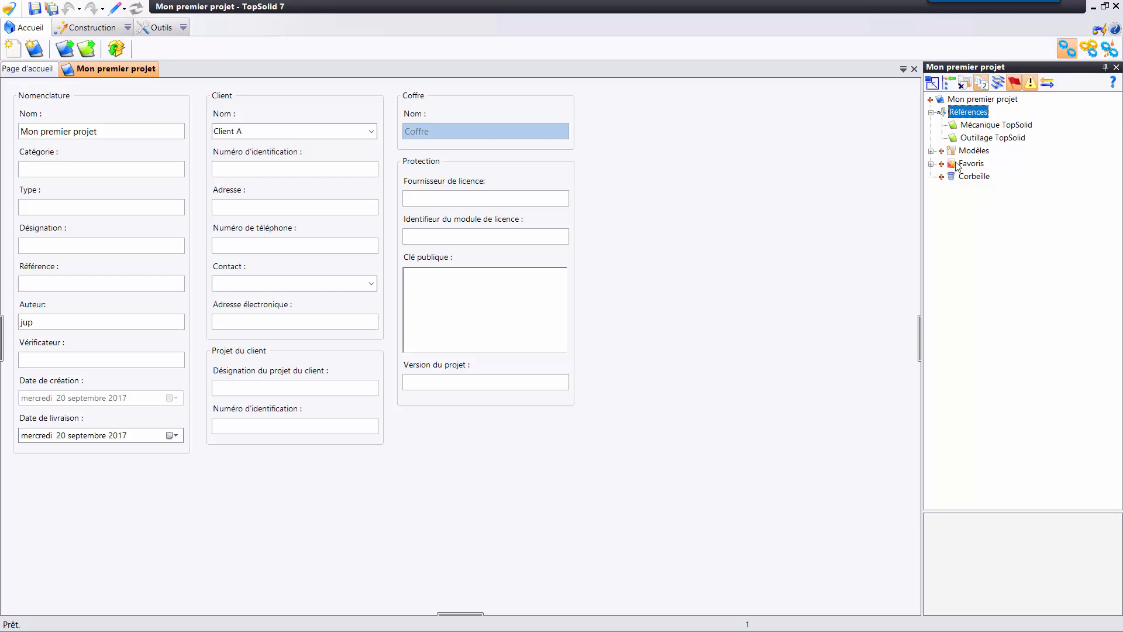
# Collapse the Références node and examine the project's Modèles folder with its Défauts subfolder.
pyautogui.click(931, 112)
pyautogui.click(972, 126)
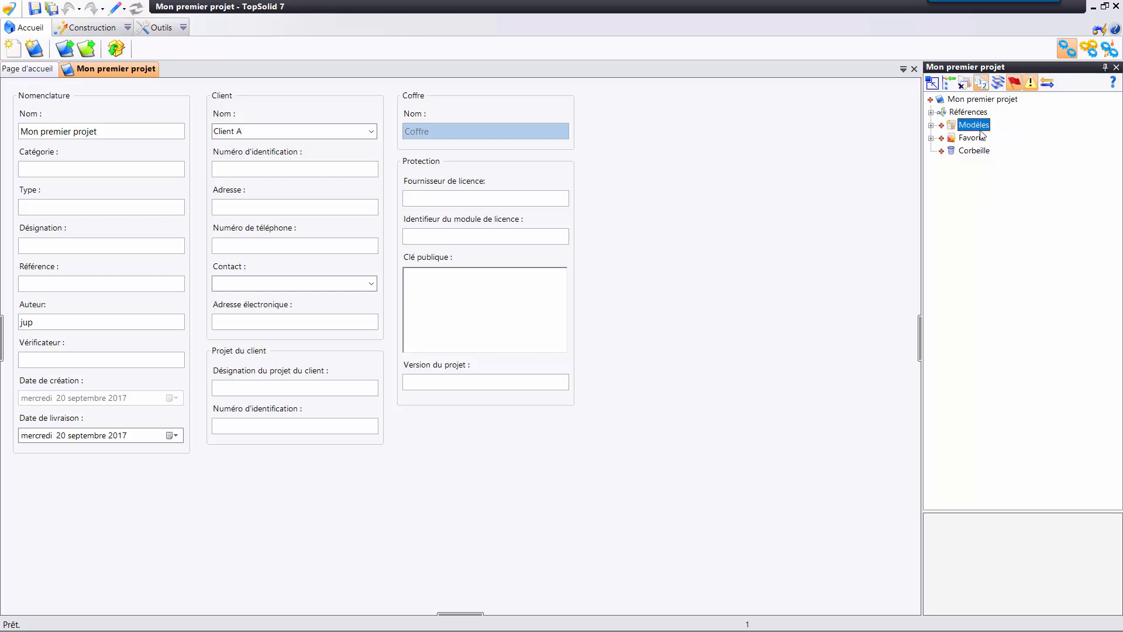
pyautogui.click(931, 125)
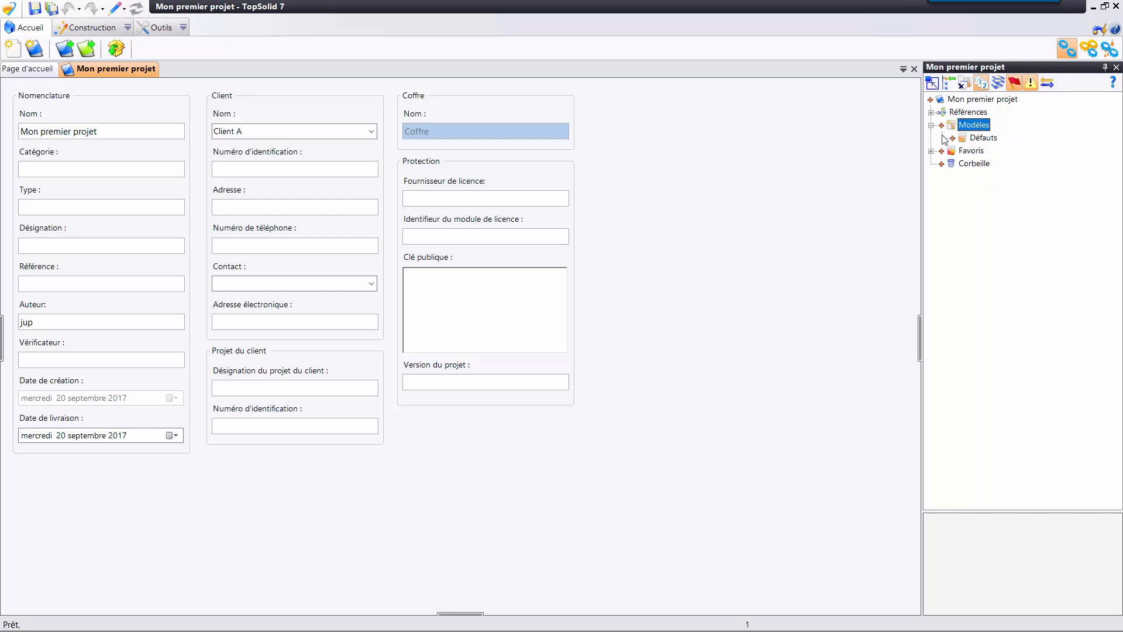
pyautogui.click(983, 139)
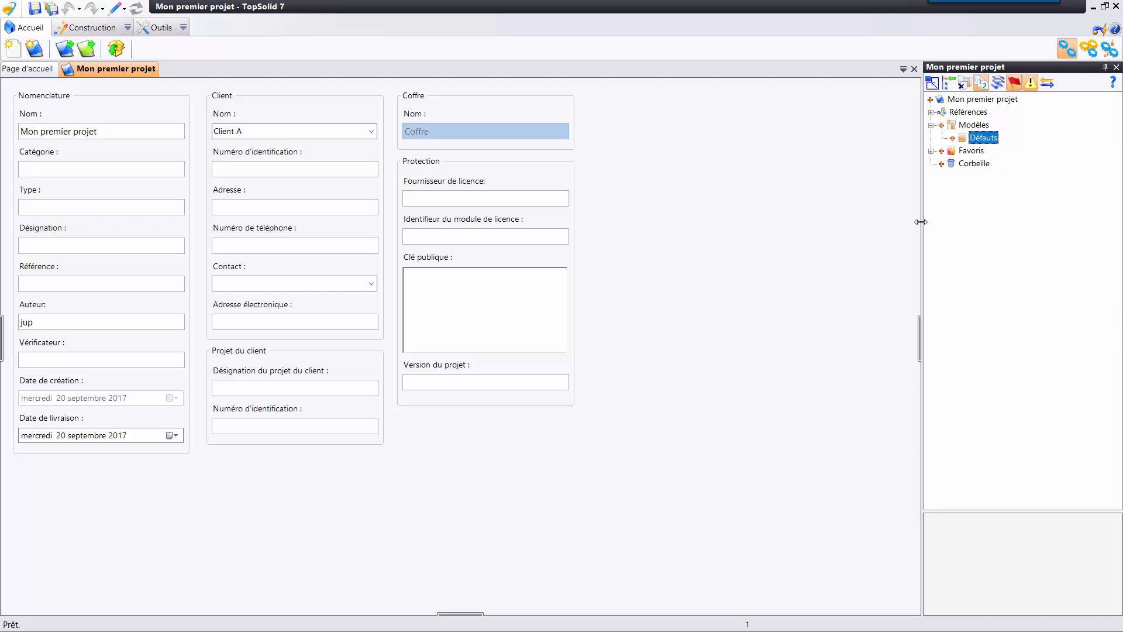
pyautogui.click(974, 126)
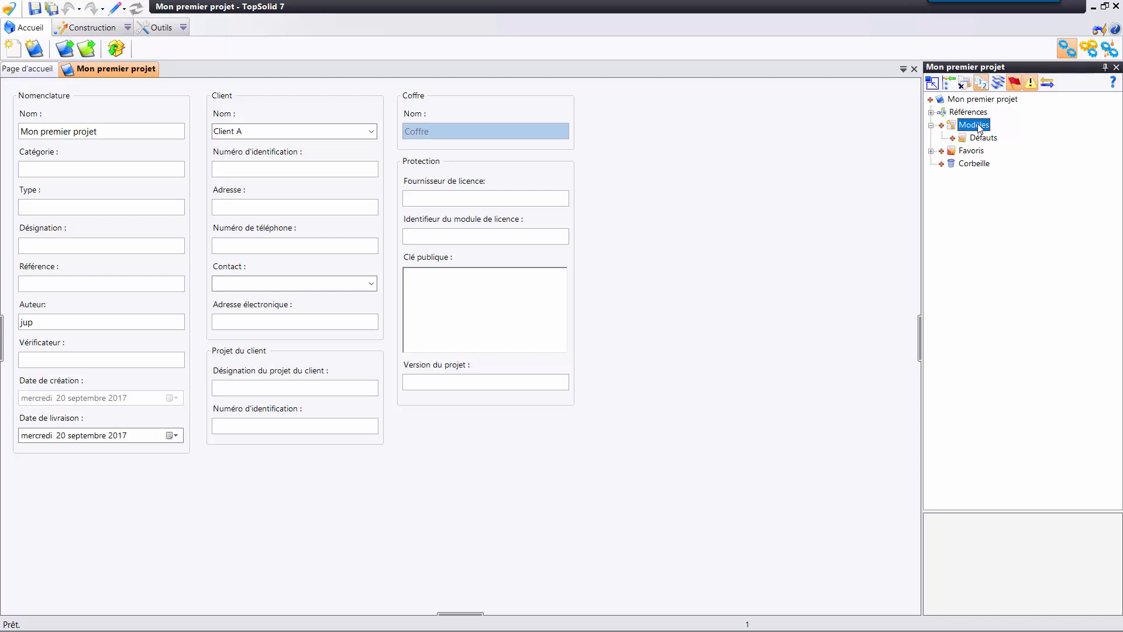
pyautogui.click(984, 141)
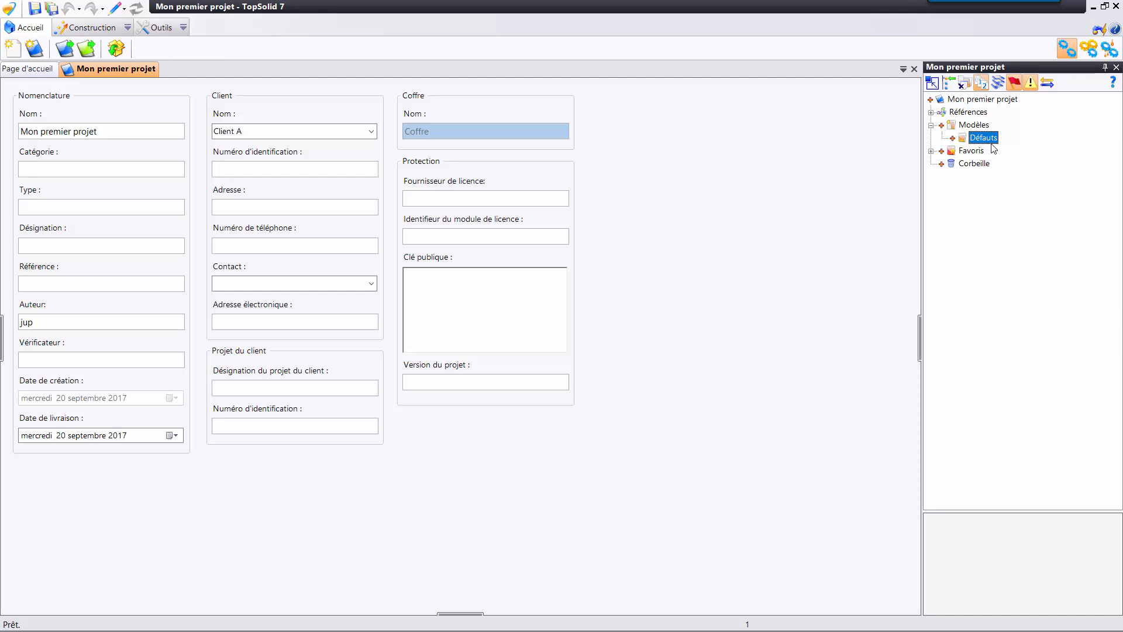
pyautogui.click(932, 125)
# Examine the project's Favoris folder with its Défauts subfolder, and the Corbeille.
pyautogui.click(958, 139)
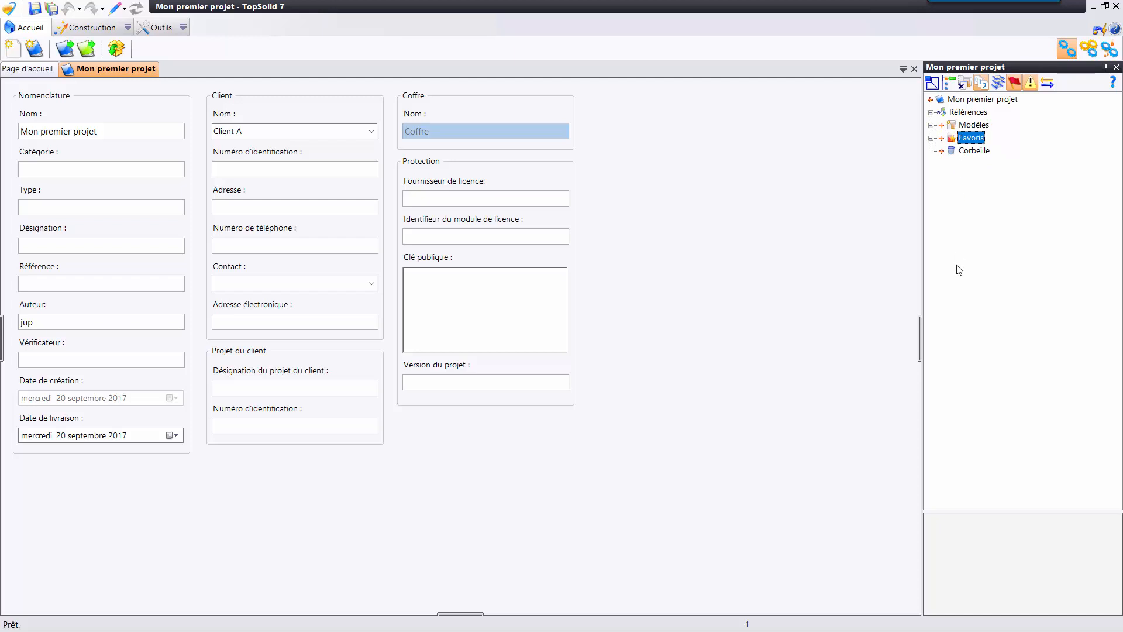
pyautogui.click(930, 138)
pyautogui.click(977, 152)
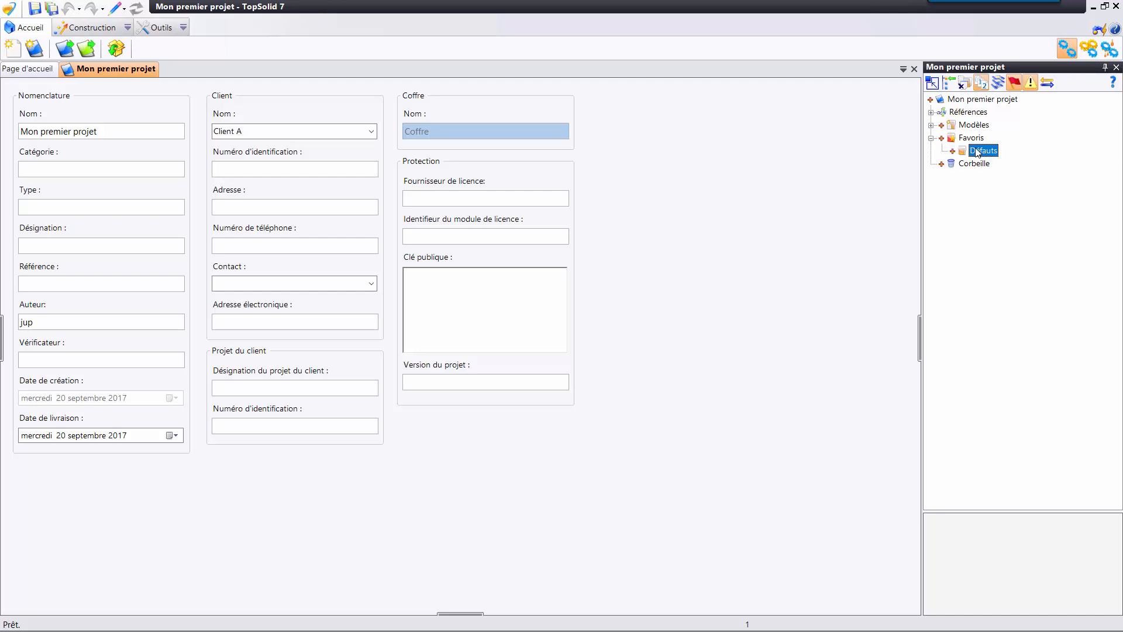
pyautogui.click(972, 139)
pyautogui.click(931, 138)
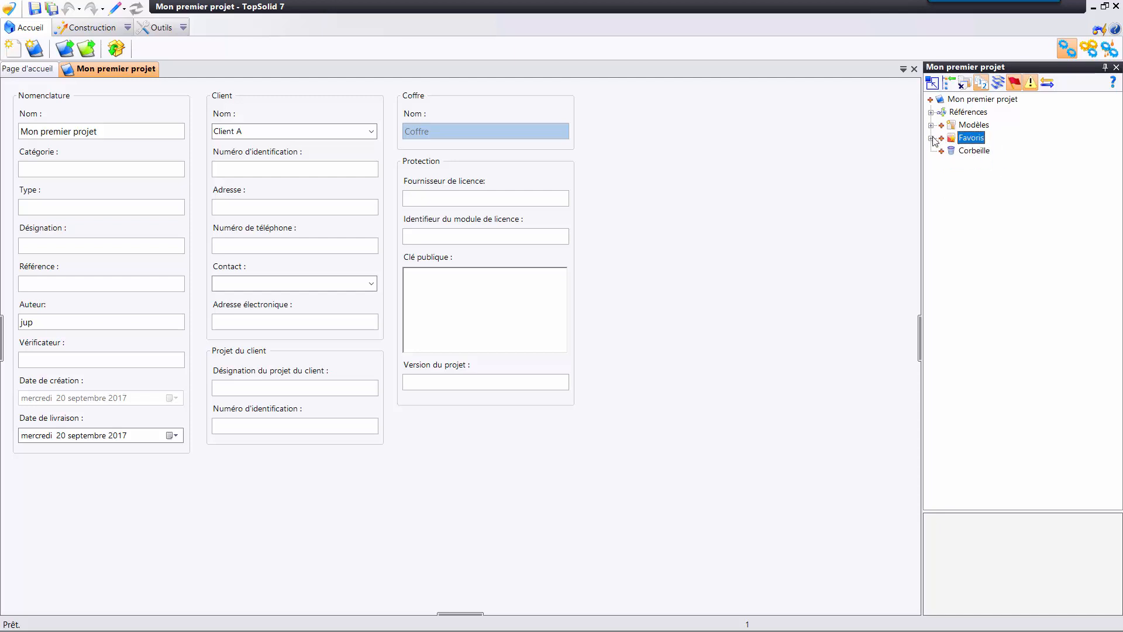
pyautogui.click(972, 152)
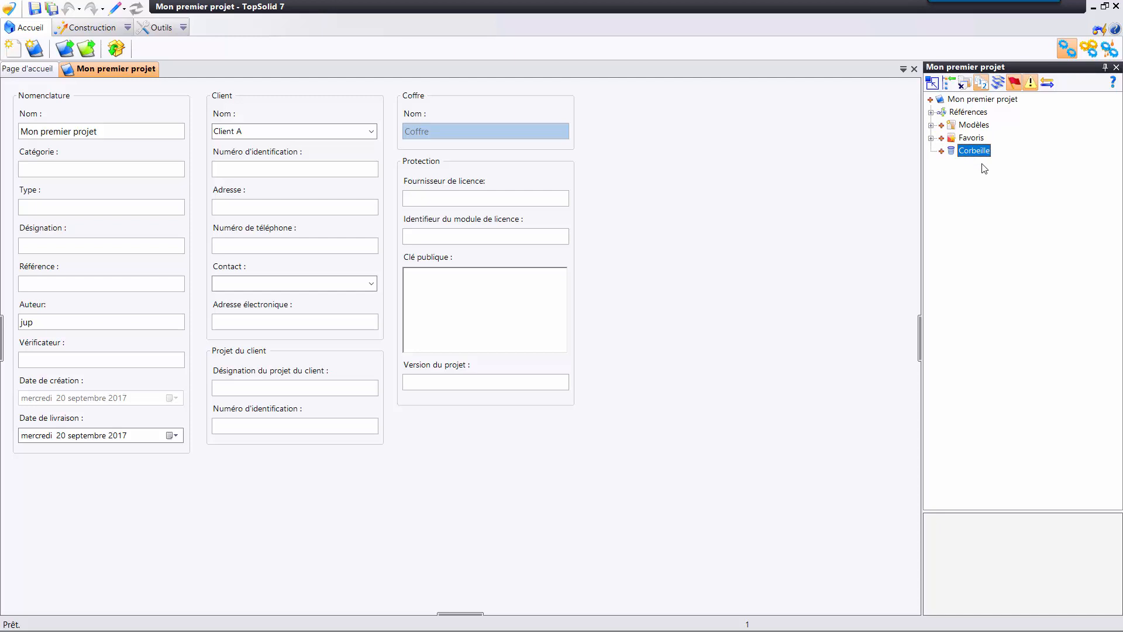
pyautogui.click(983, 99)
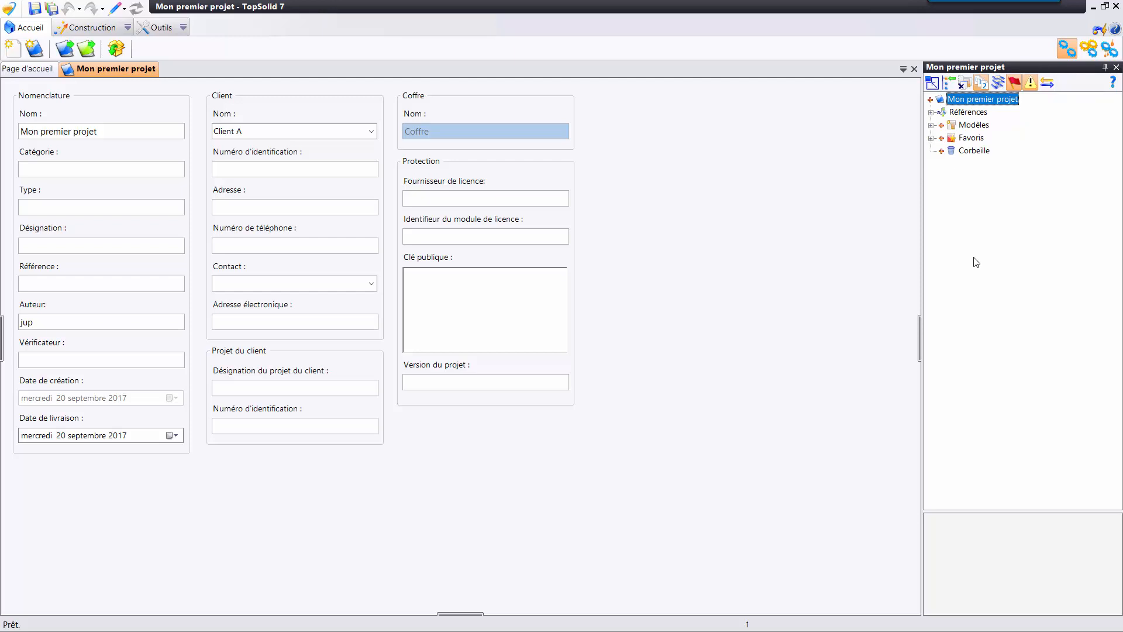
pyautogui.click(974, 151)
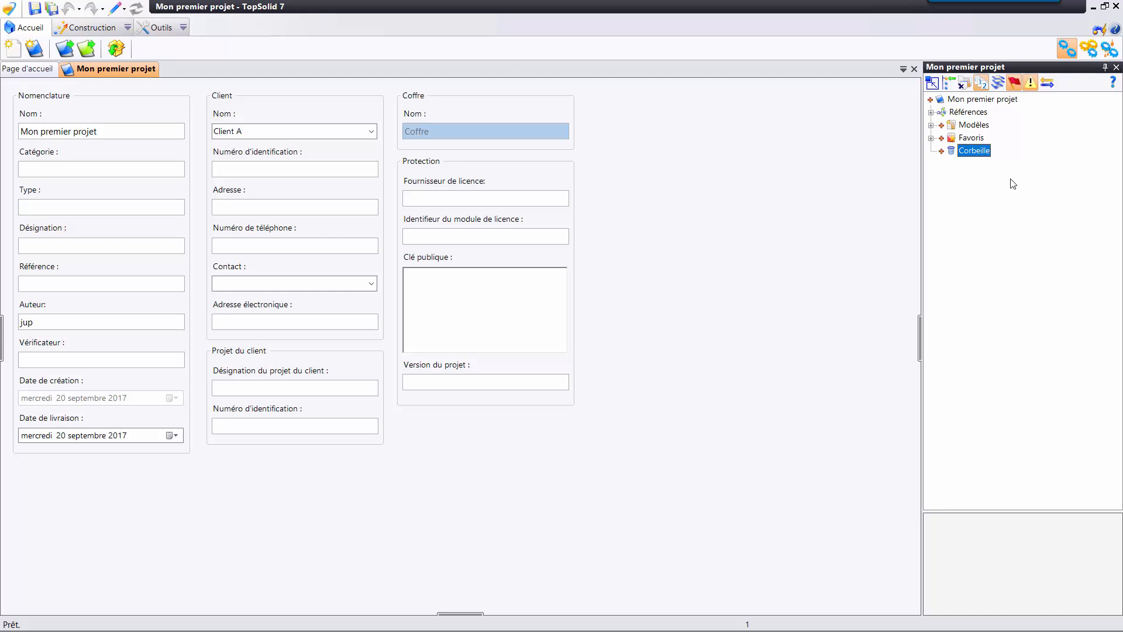
# Create a folder named Assemblage directly under Mon premier projet.
pyautogui.click(966, 100)
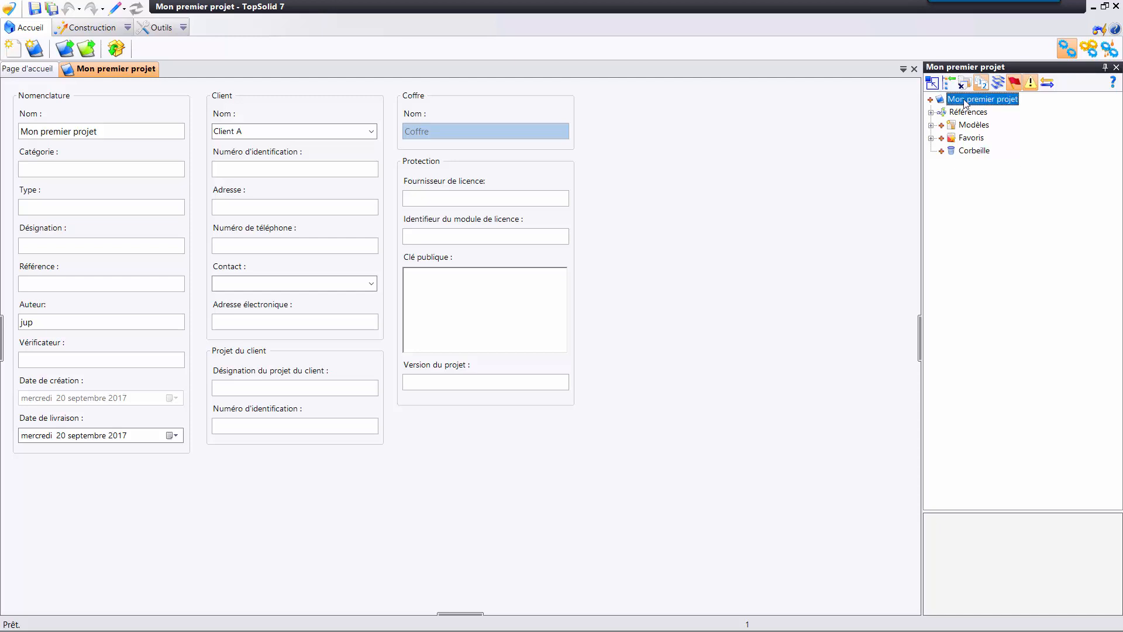
pyautogui.rightClick(966, 101)
pyautogui.click(965, 254)
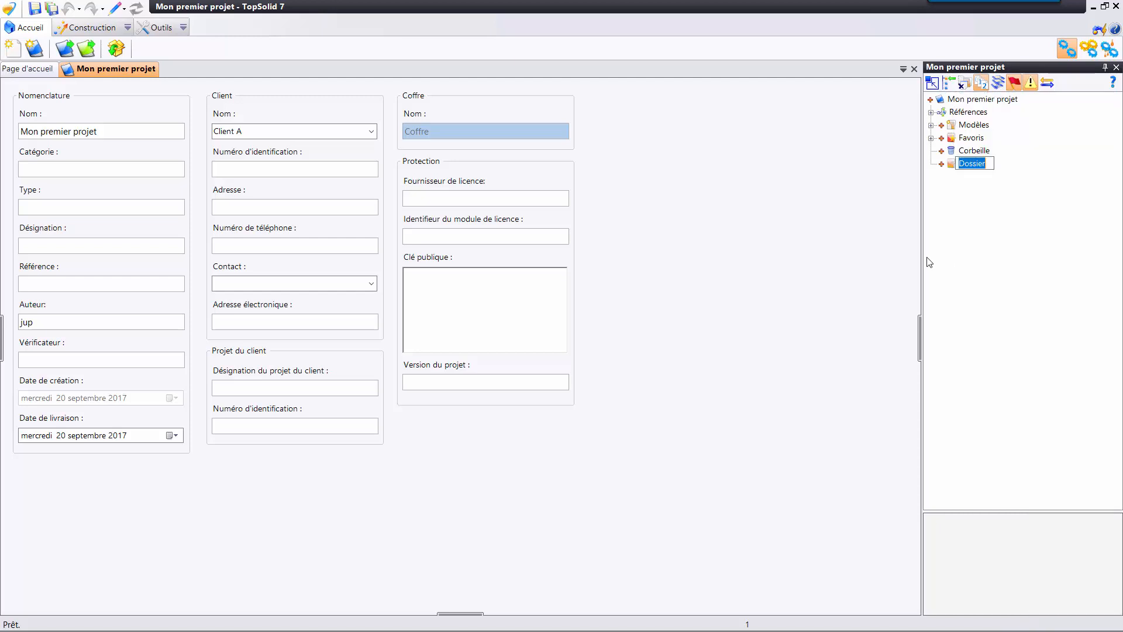
pyautogui.write('Assemblaqge')
pyautogui.press('BackSpace')
pyautogui.press('BackSpace')
pyautogui.press('BackSpace')
pyautogui.write('ge')
pyautogui.press('Return')
# Create two subfolders named Pièces and Sous ensembles inside the Assemblage folder.
pyautogui.rightClick(973, 165)
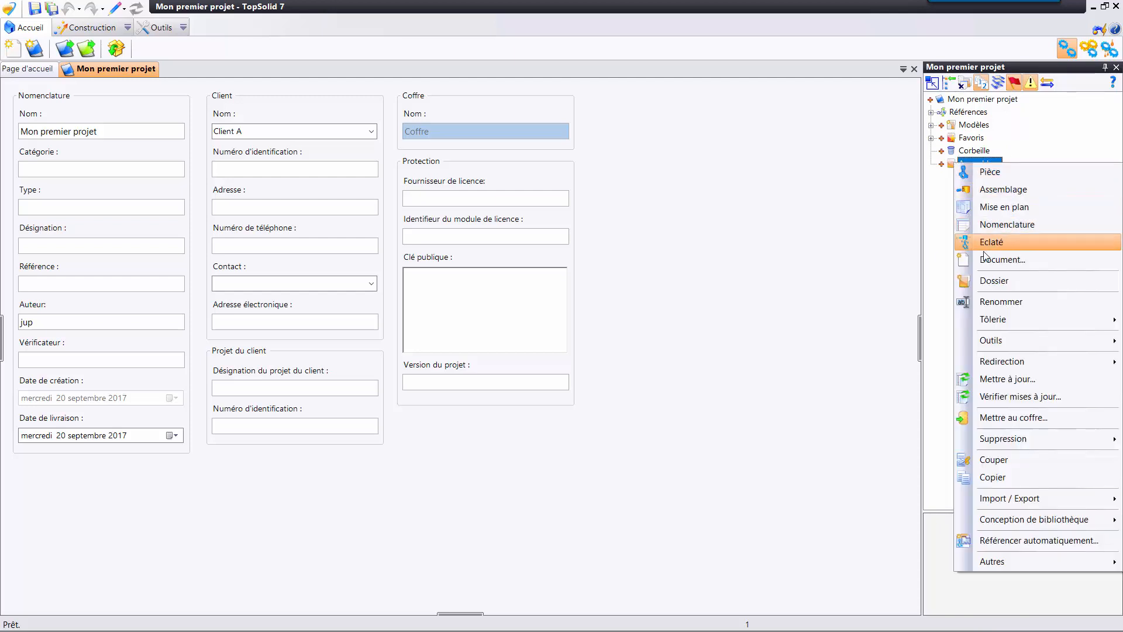
pyautogui.click(983, 283)
pyautogui.write('Pièces')
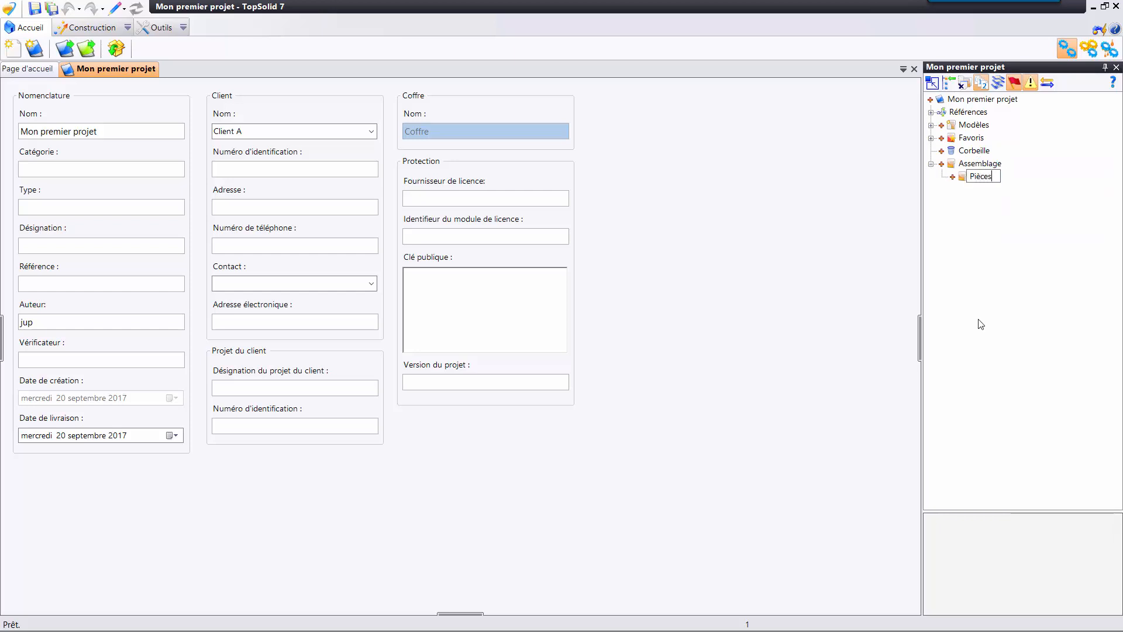
pyautogui.press('Return')
pyautogui.rightClick(980, 164)
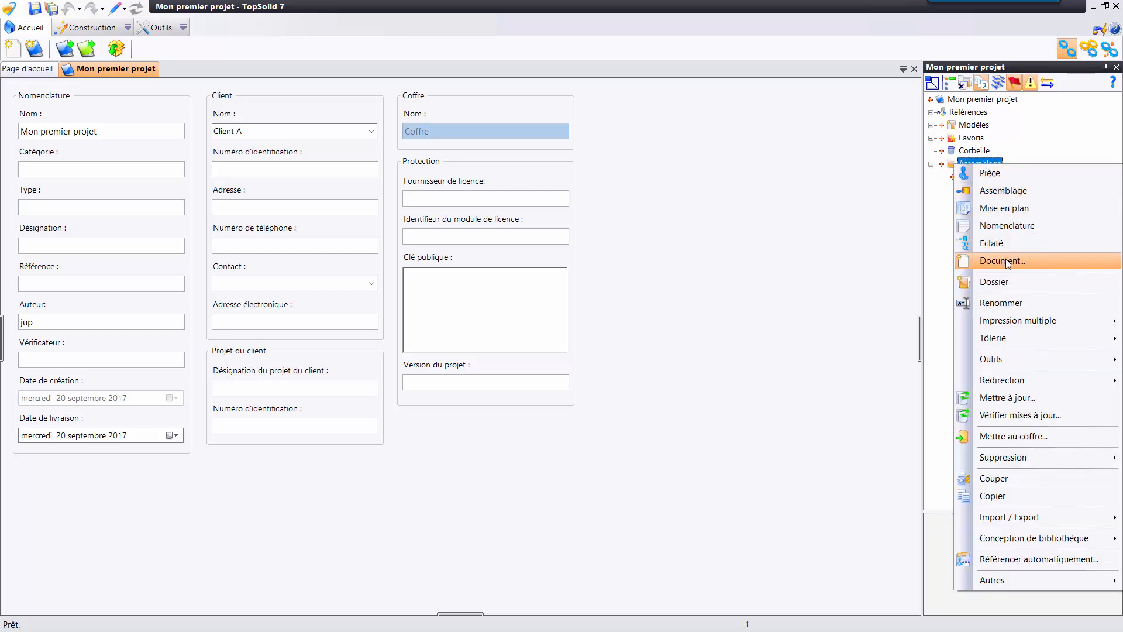
pyautogui.click(983, 282)
pyautogui.write('Sous e')
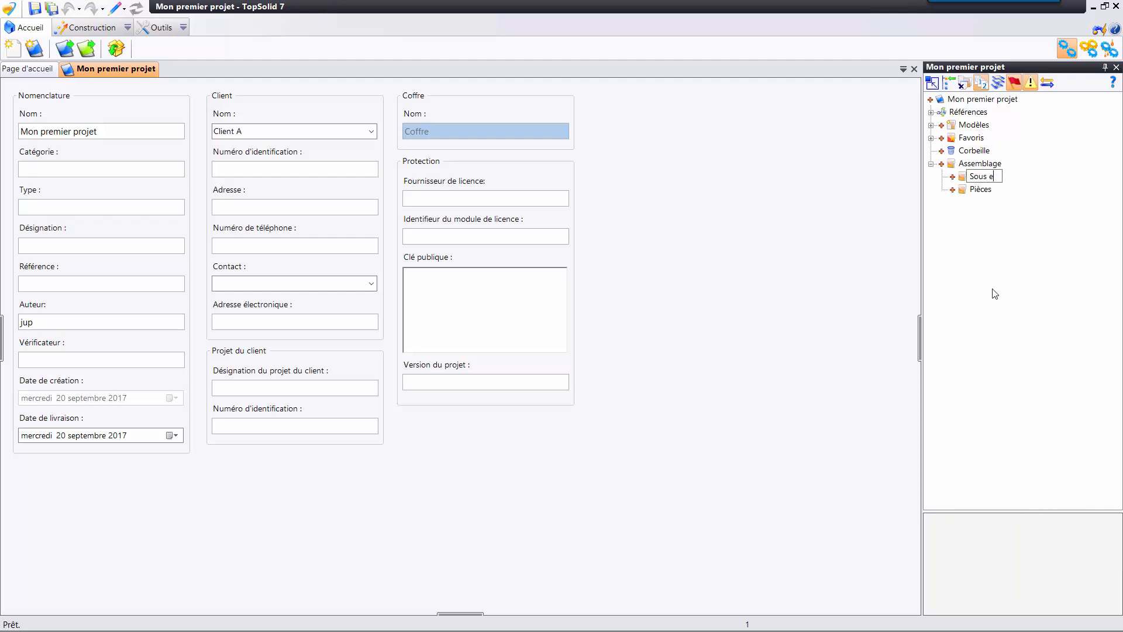
pyautogui.write('nsembles')
pyautogui.press('Return')
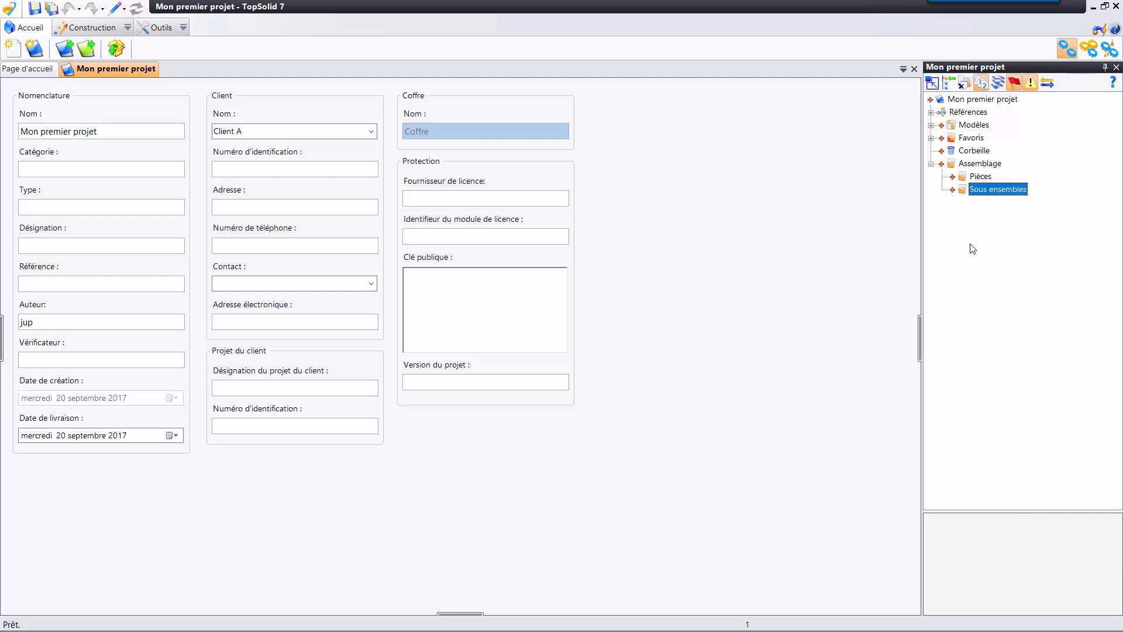
# Add two more subfolders named MEP and MAP inside the Assemblage folder.
pyautogui.rightClick(970, 167)
pyautogui.click(1024, 282)
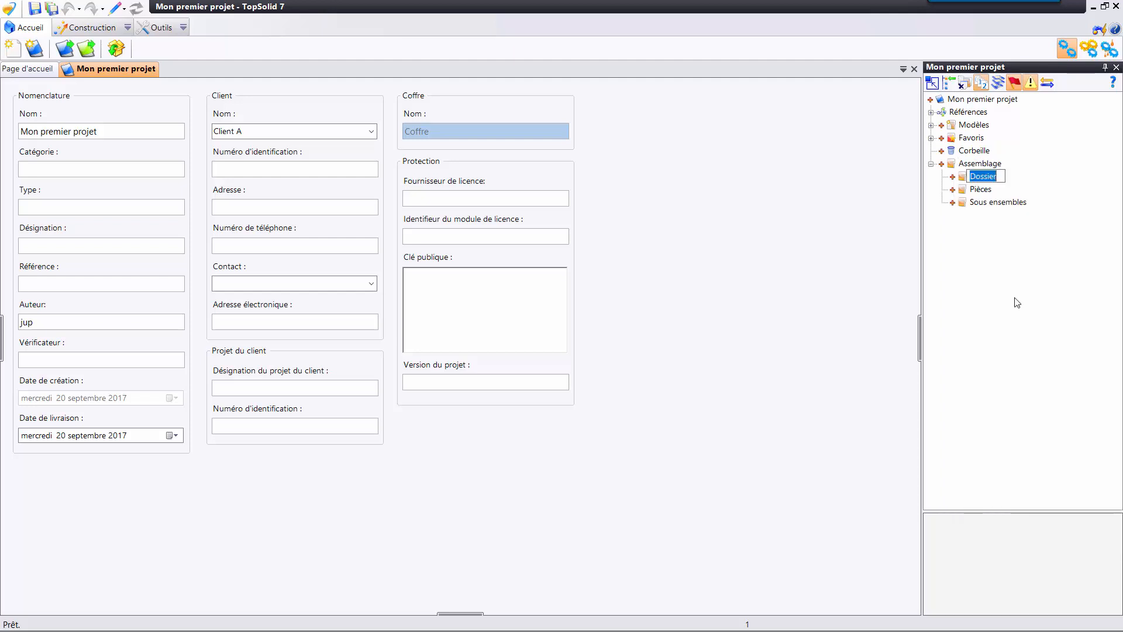
pyautogui.write('MEP')
pyautogui.press('Return')
pyautogui.rightClick(1002, 166)
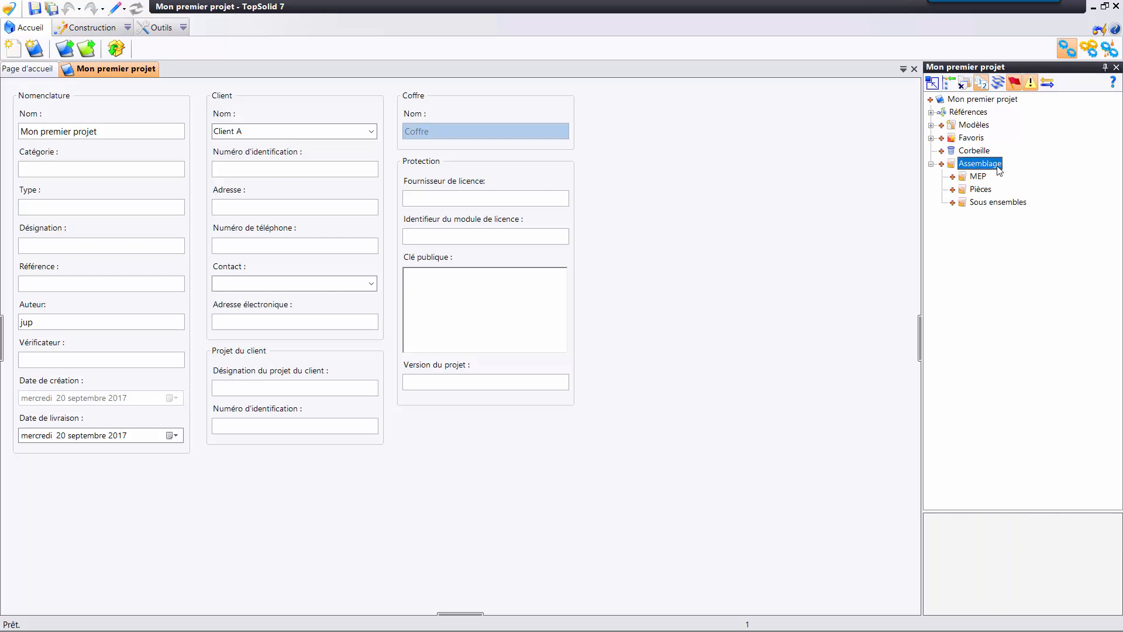
pyautogui.click(1002, 285)
pyautogui.write('MAP')
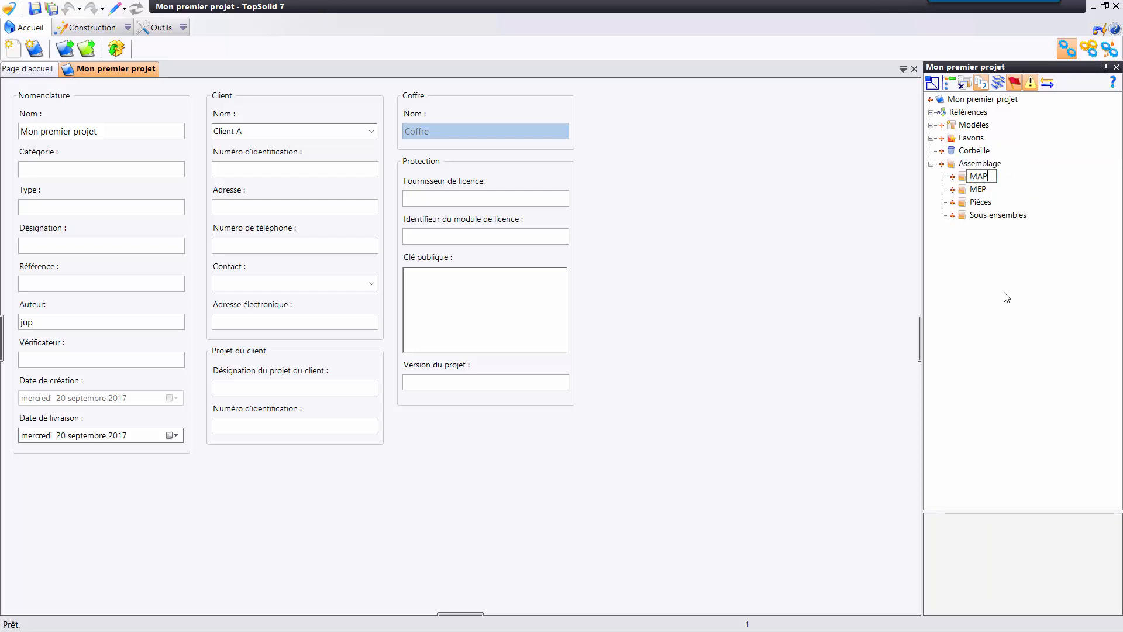
pyautogui.press('Return')
# Add a subfolder named Nomenclatures inside the Assemblage folder.
pyautogui.rightClick(989, 165)
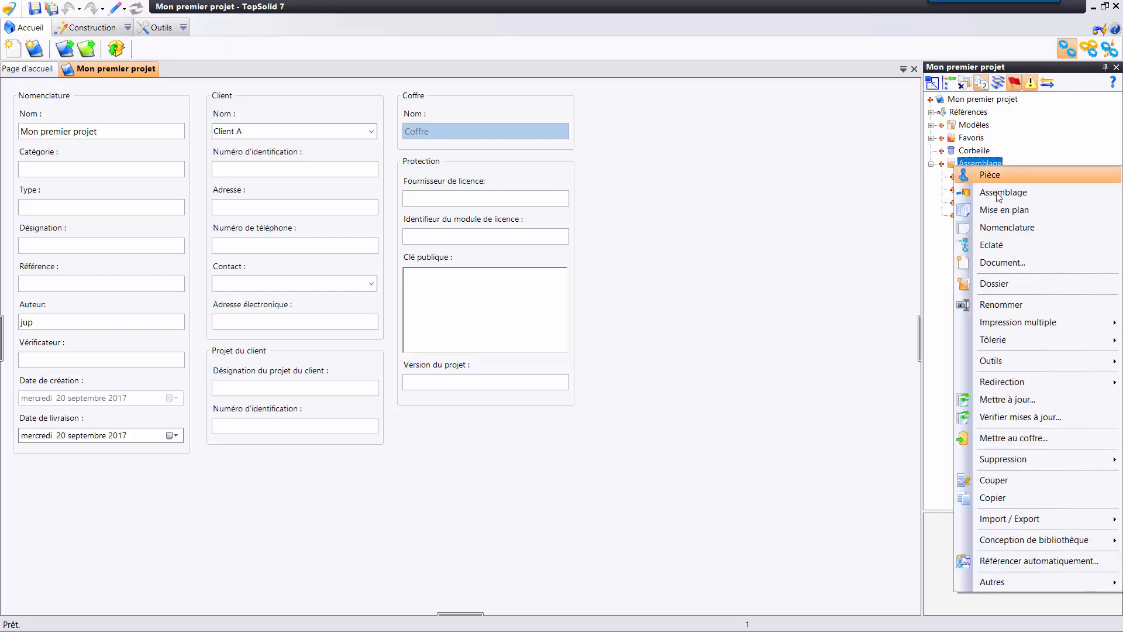
pyautogui.click(989, 282)
pyautogui.write('Nome')
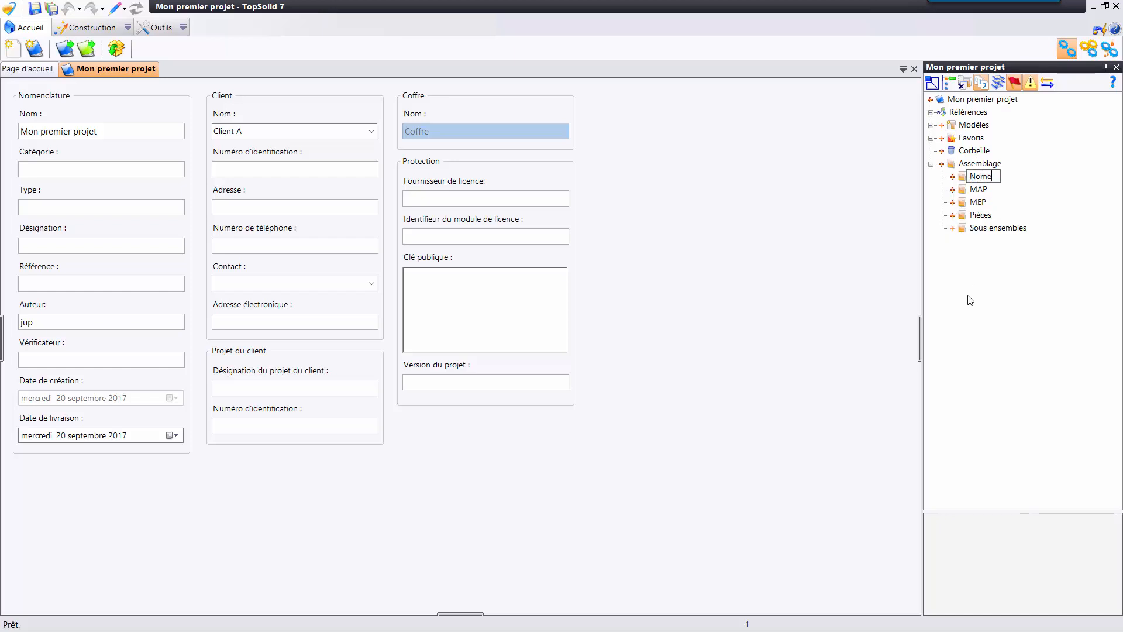
pyautogui.write('nclatures')
pyautogui.press('Return')
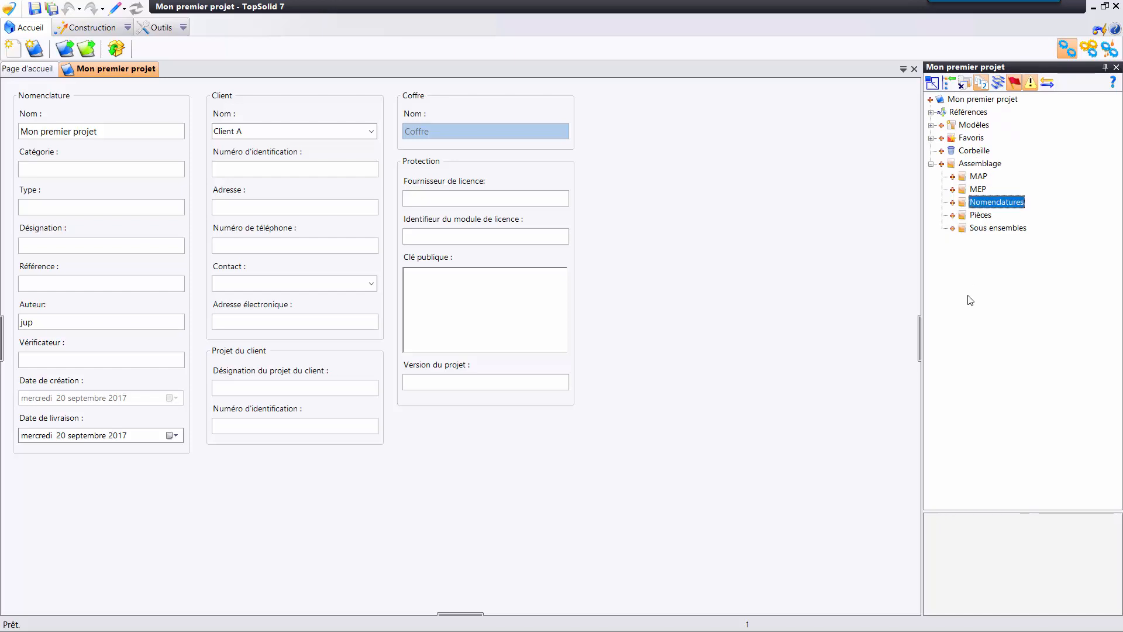
# Duplicate the Assemblage folder at the root of Mon premier projet, name the copy Assemblage - 2 and expand it.
pyautogui.click(982, 164)
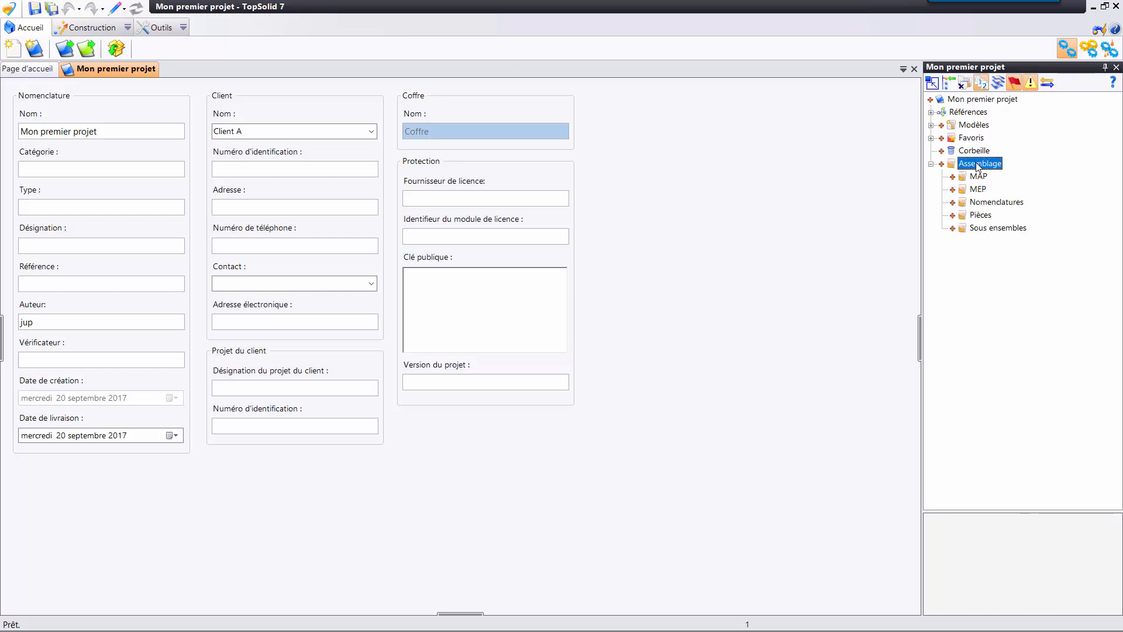
pyautogui.click(989, 99)
pyautogui.hotkey('ctrl', 'v')
pyautogui.click(1012, 243)
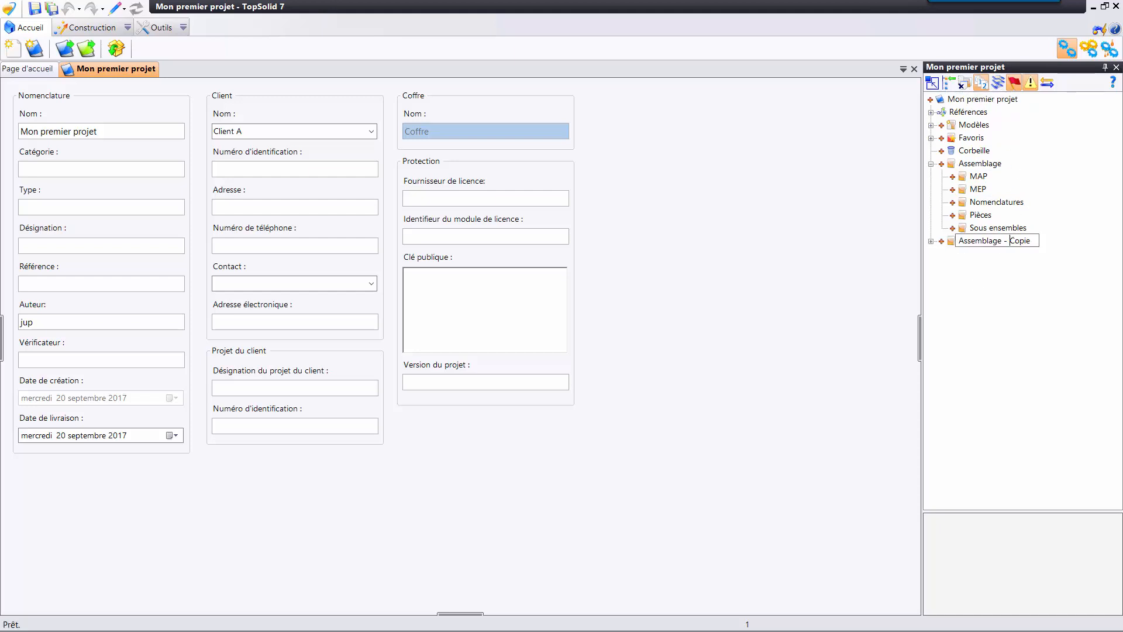
pyautogui.doubleClick(1013, 241)
pyautogui.write('2')
pyautogui.press('Return')
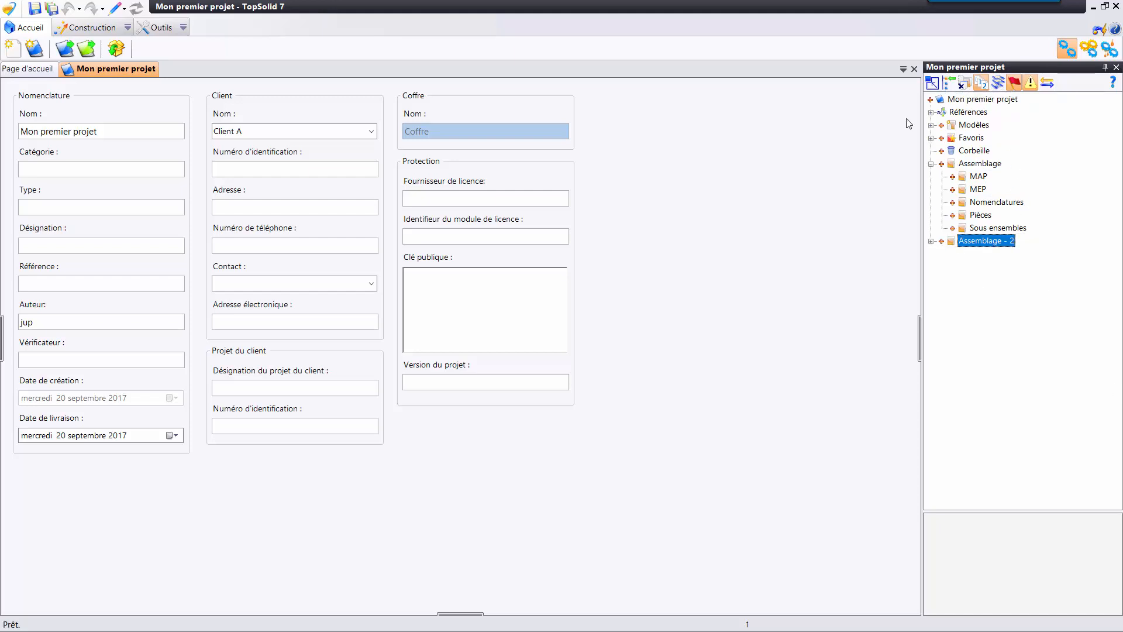
pyautogui.click(931, 241)
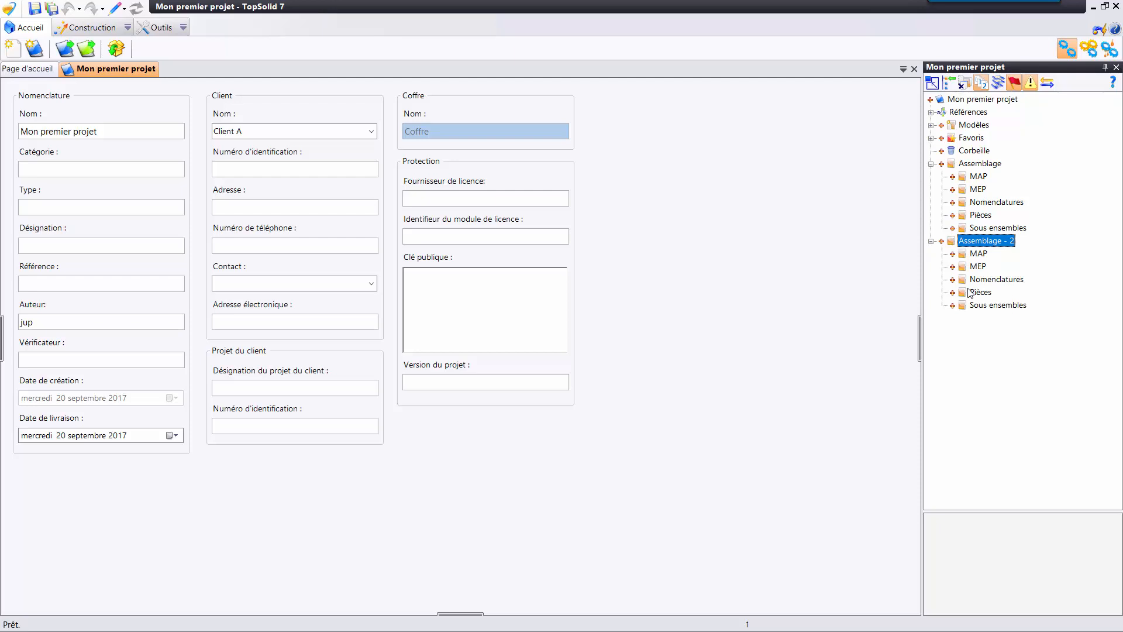